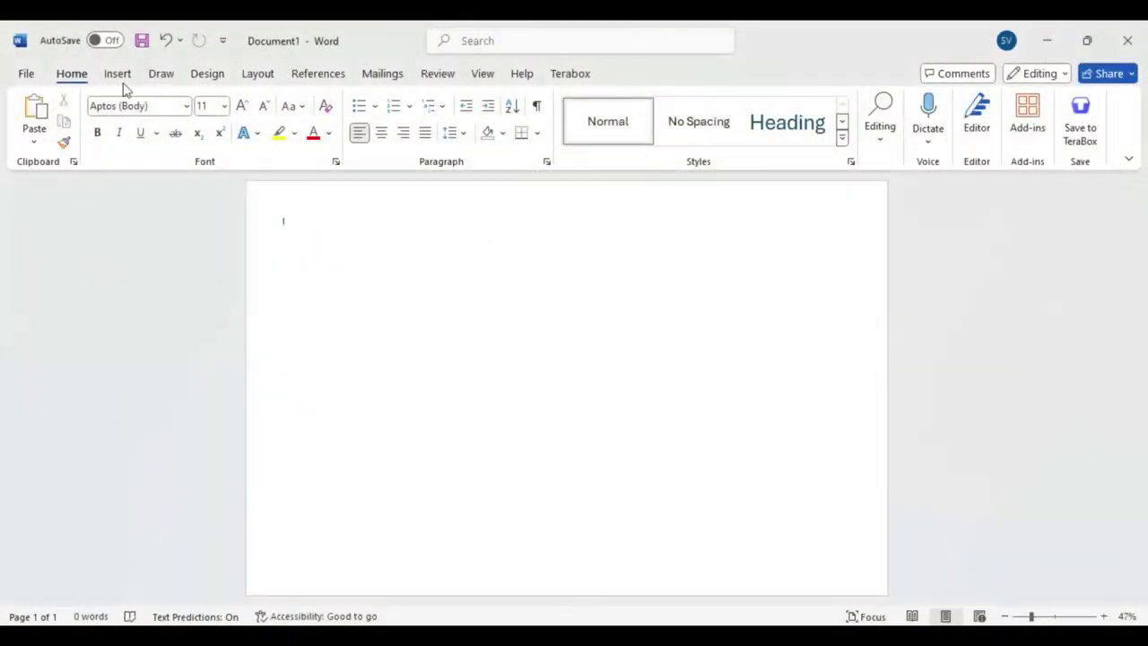
- Show the Insert ribbon in the blank Word document
left_click(118, 73)
- Draw an isosceles triangle and rotate it so its point faces right
left_click(250, 101)
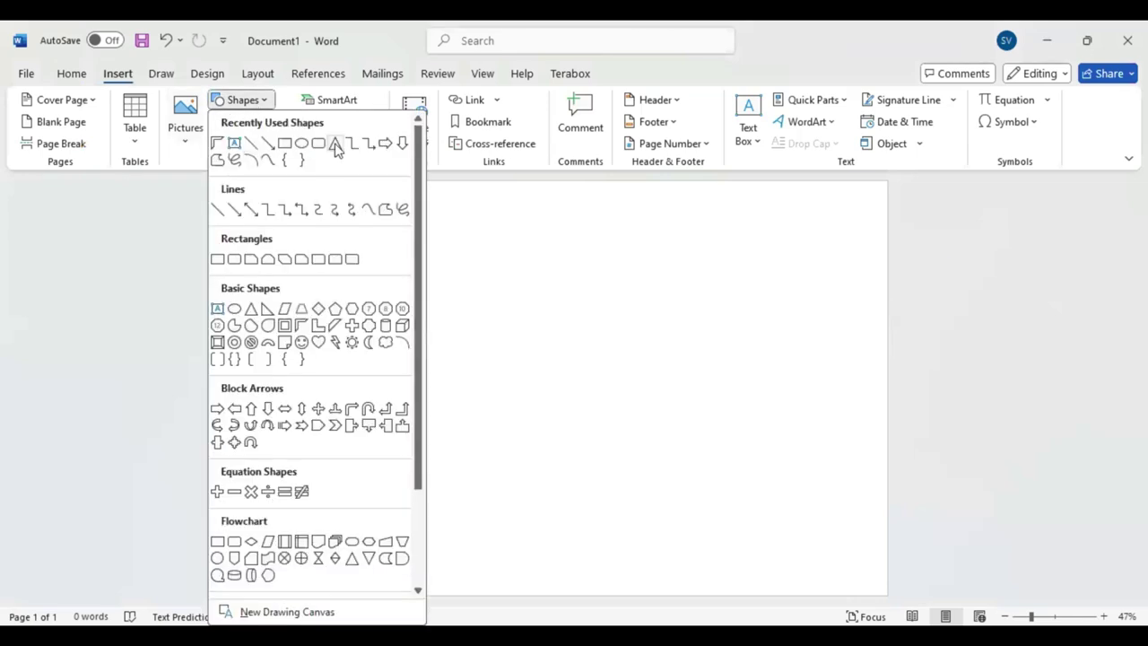
left_click_drag(353, 219, 492, 290)
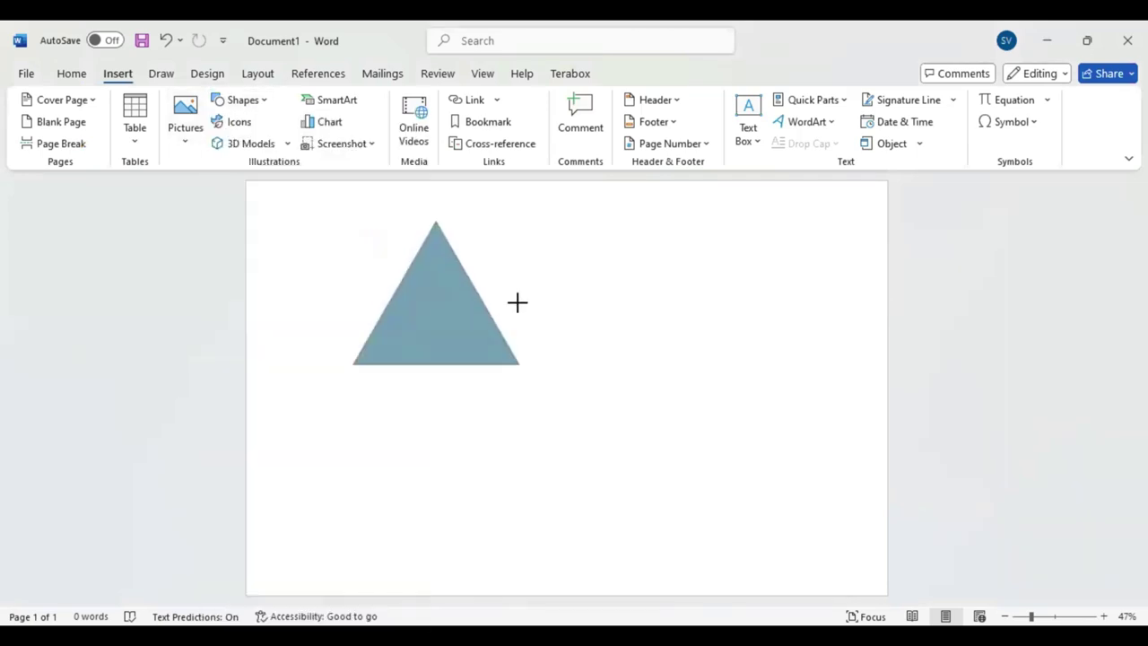
left_click_drag(428, 201, 511, 280)
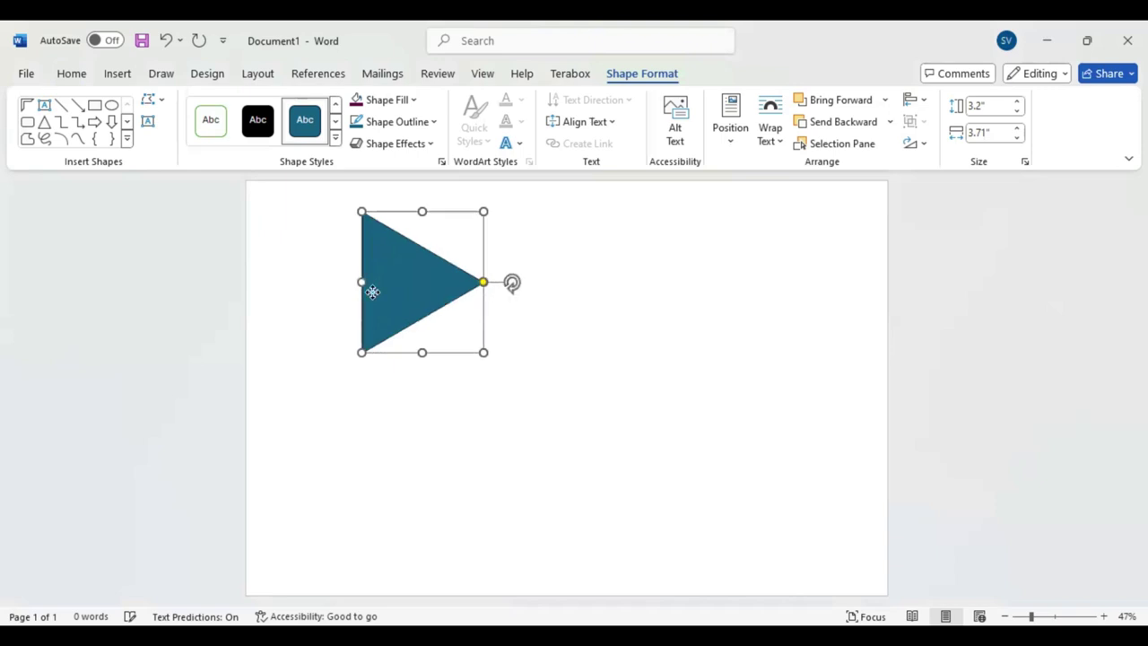
left_click_drag(371, 290, 355, 298)
- Give the triangle a 30 pt outline and move it to the page's top-left corner
left_click(435, 125)
mouse_move(391, 442)
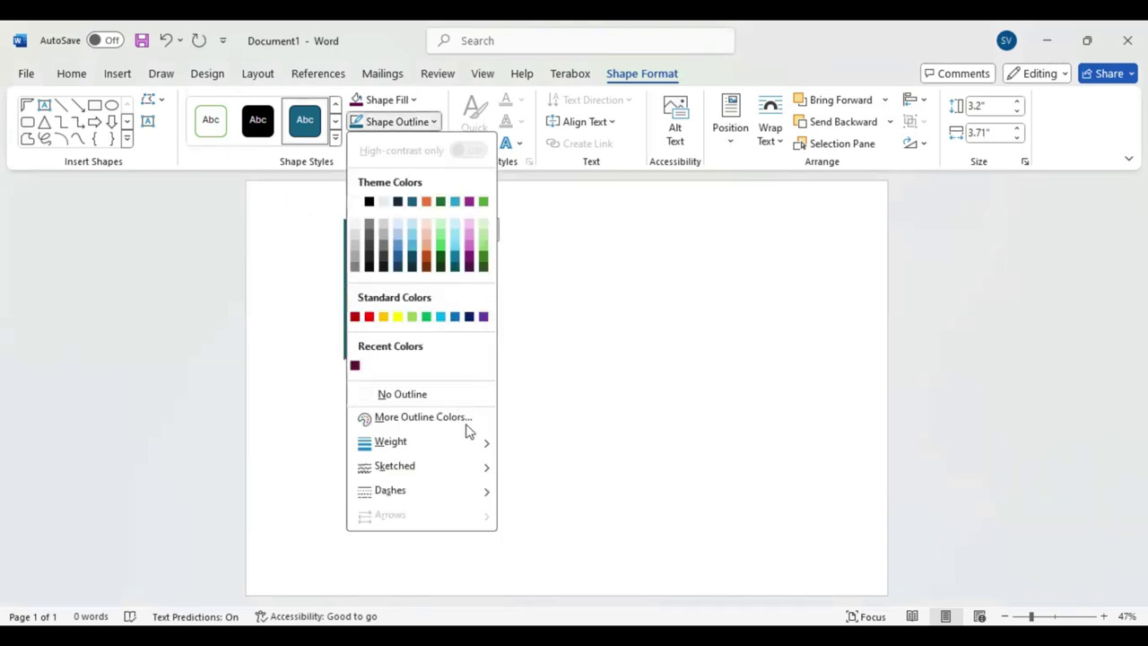
left_click(560, 606)
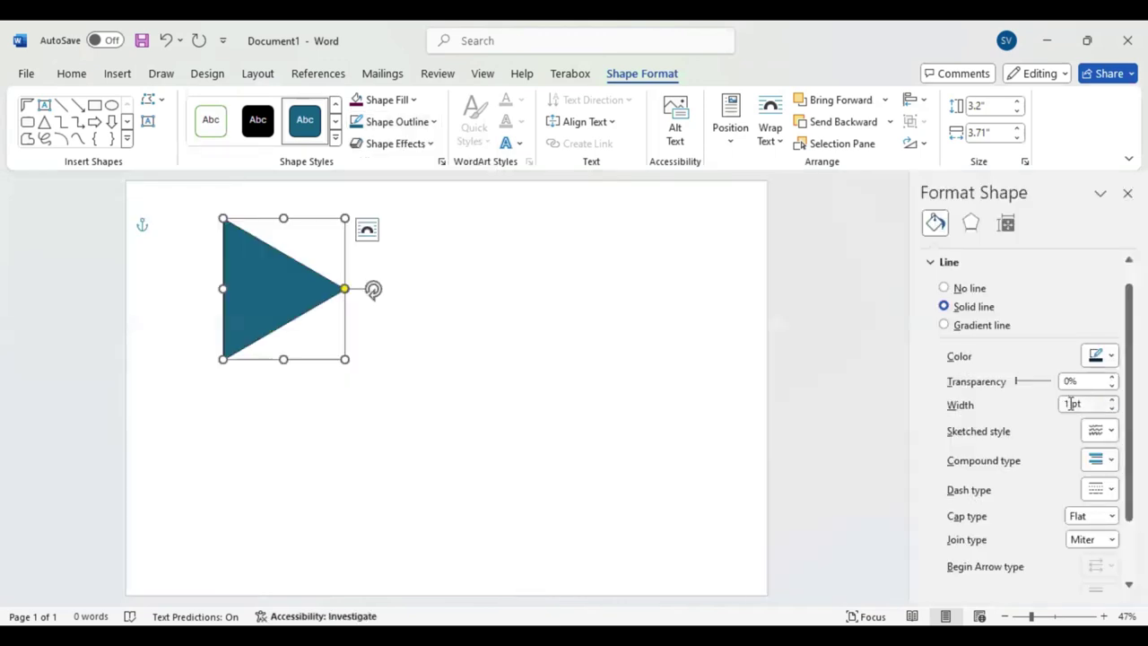
left_click(1069, 403)
key("BackSpace")
type("30")
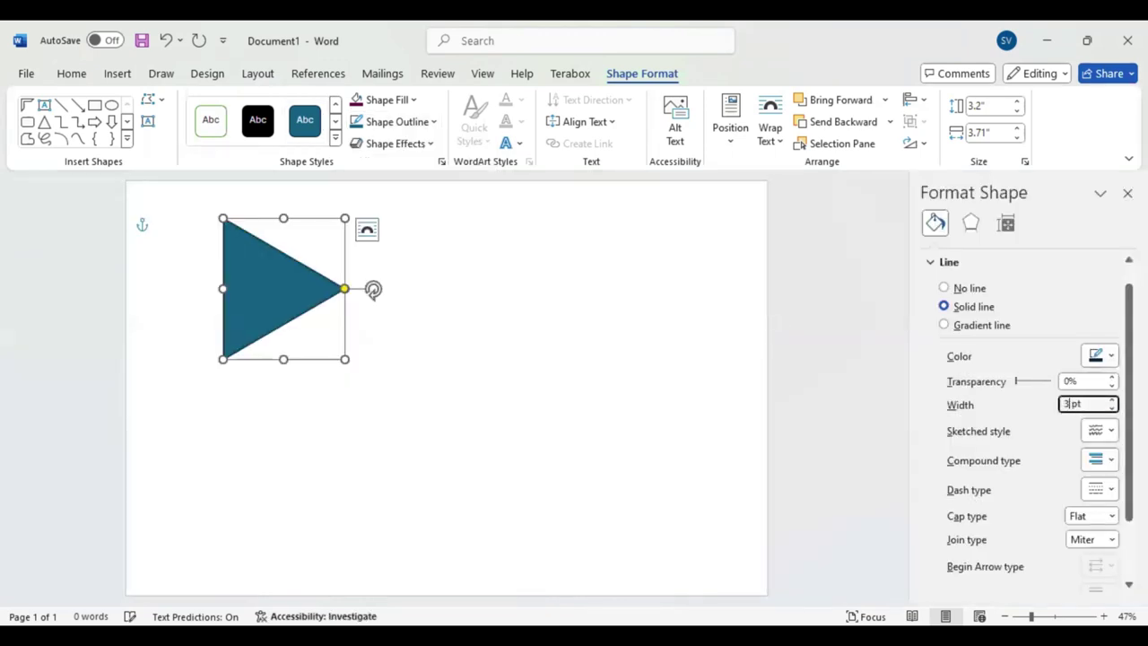
key("Return")
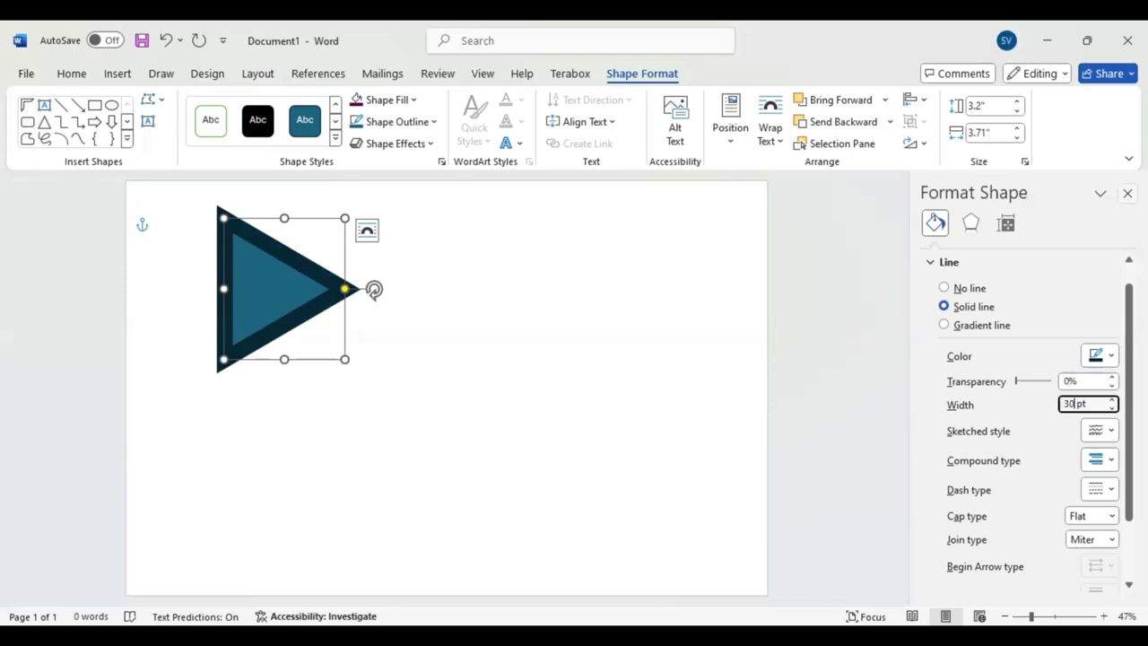
left_click(1128, 193)
left_click_drag(367, 241, 307, 232)
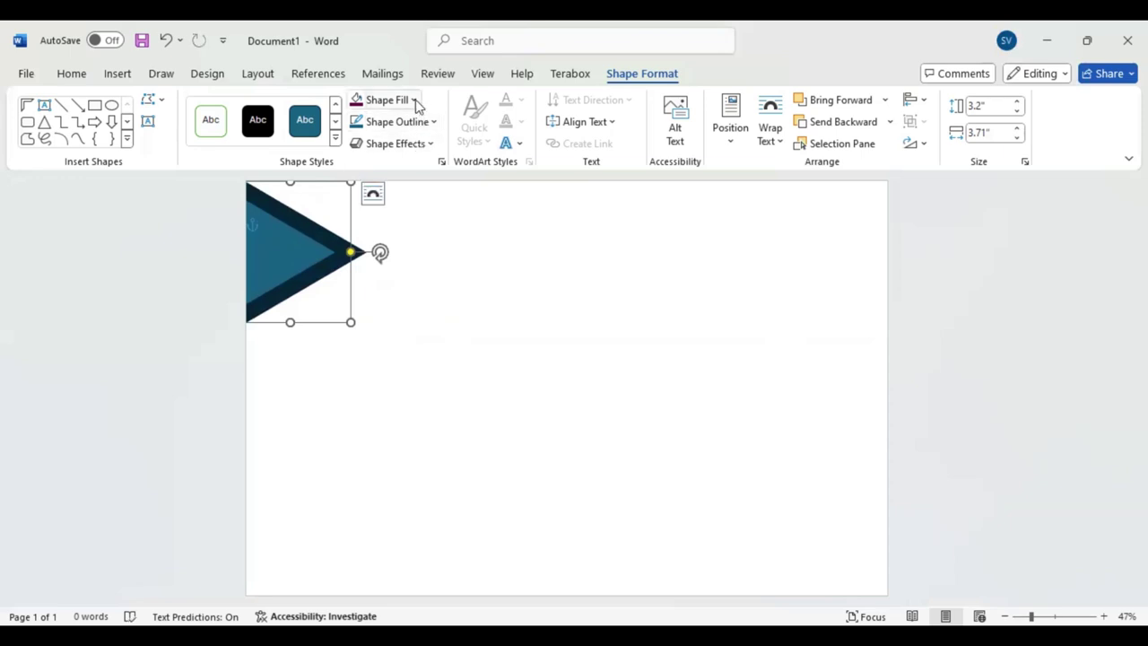
- Remove the triangle's fill and make its outline the recent dark maroon
left_click(388, 100)
left_click(368, 374)
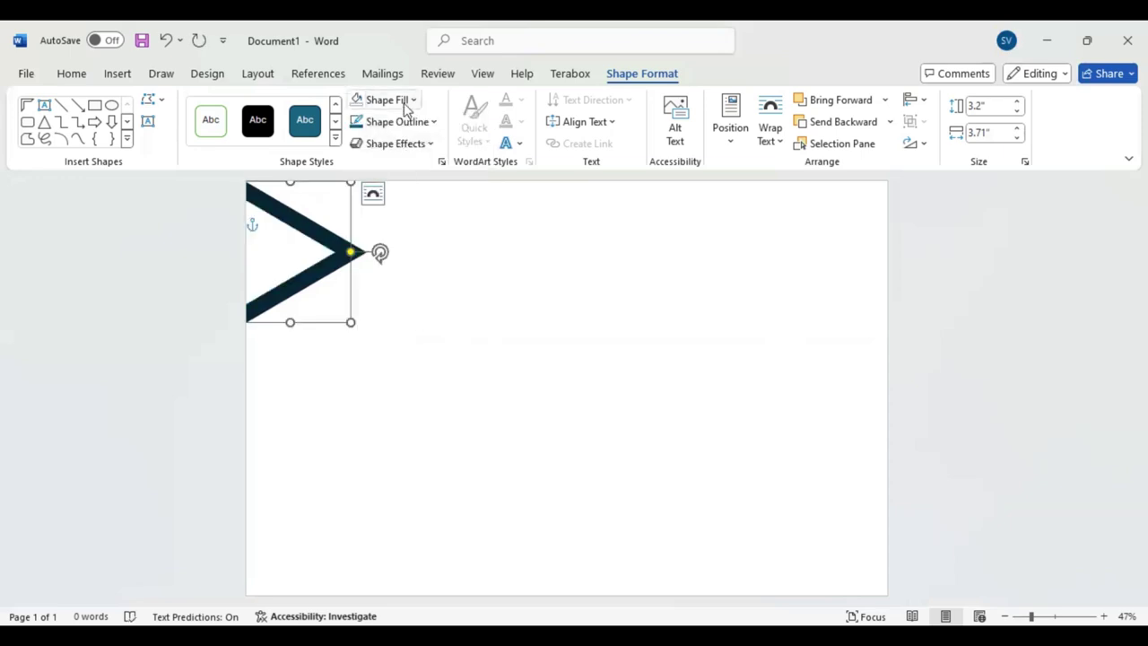
left_click(436, 123)
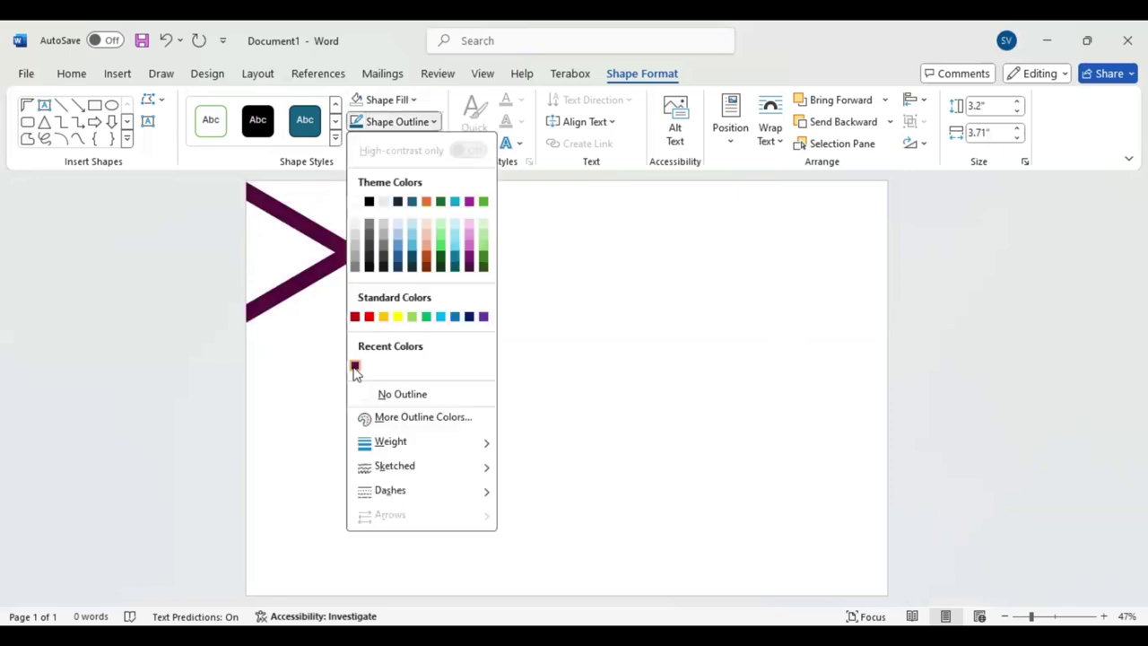
left_click(355, 365)
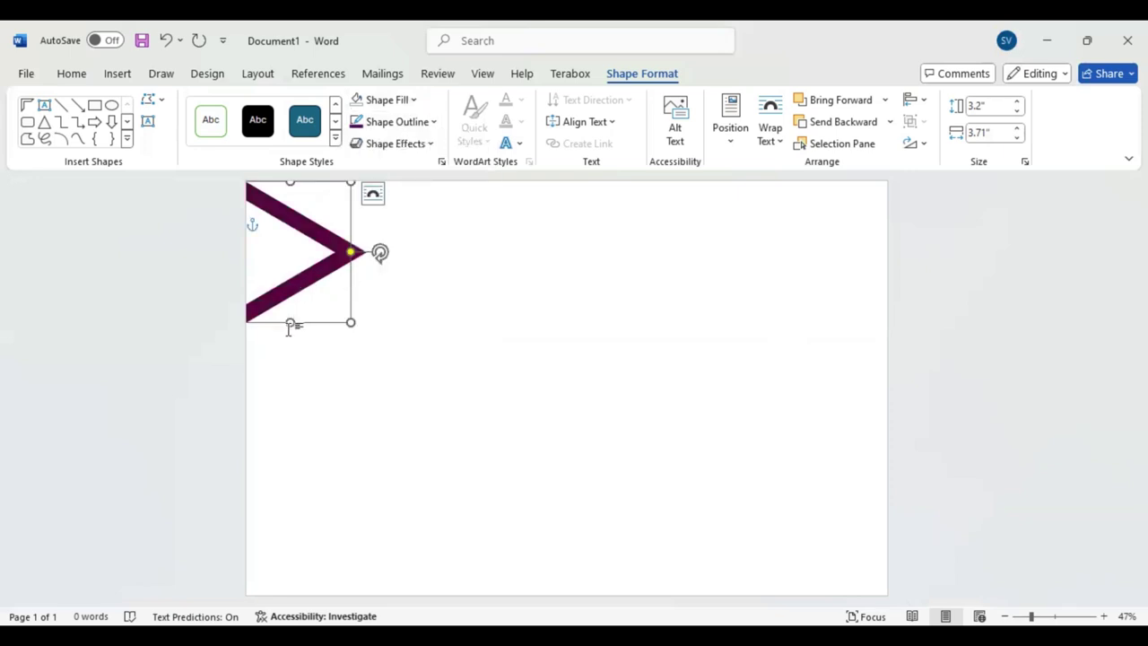
- Stretch the chevron taller and thicken its outline to 50 pt
left_click_drag(290, 322, 275, 344)
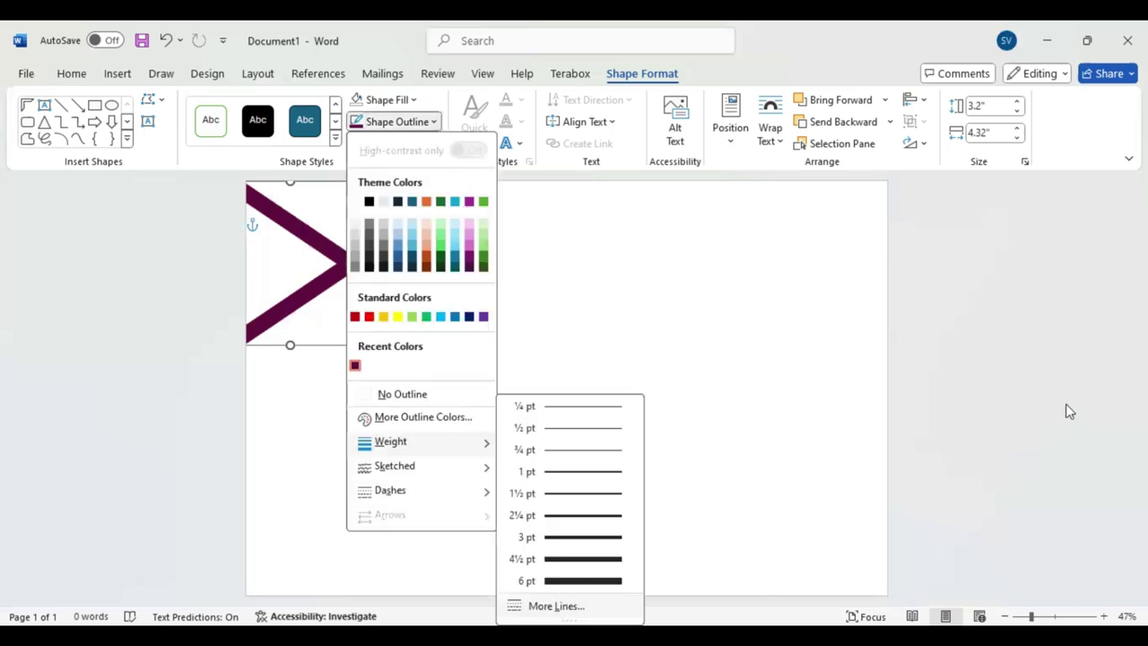
type("50")
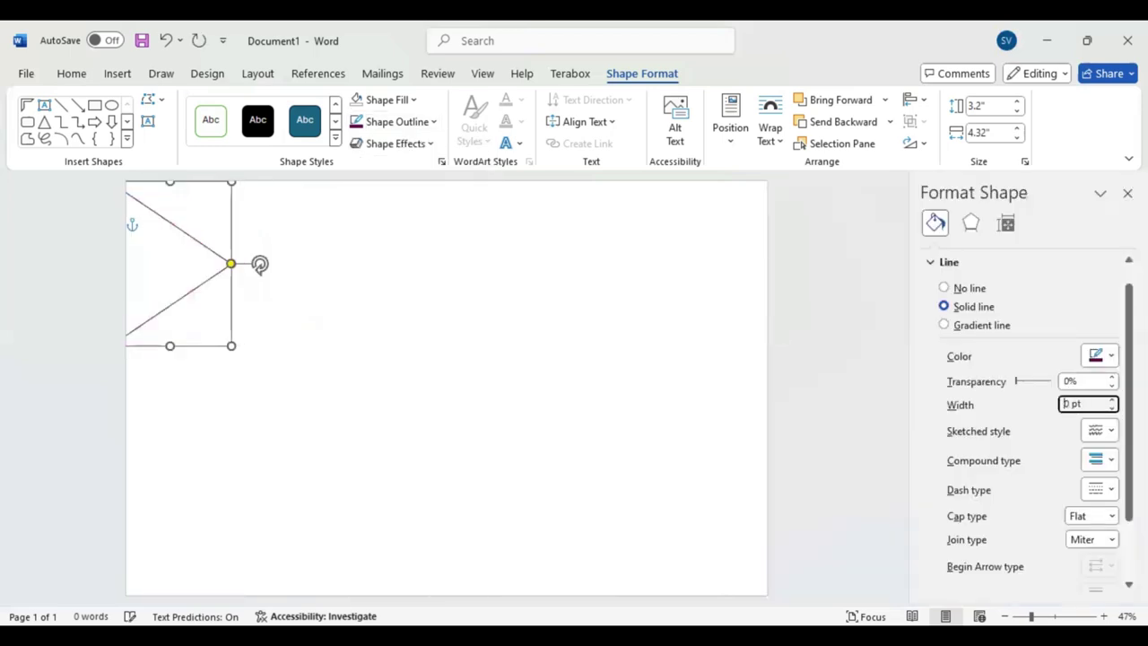
key("Return")
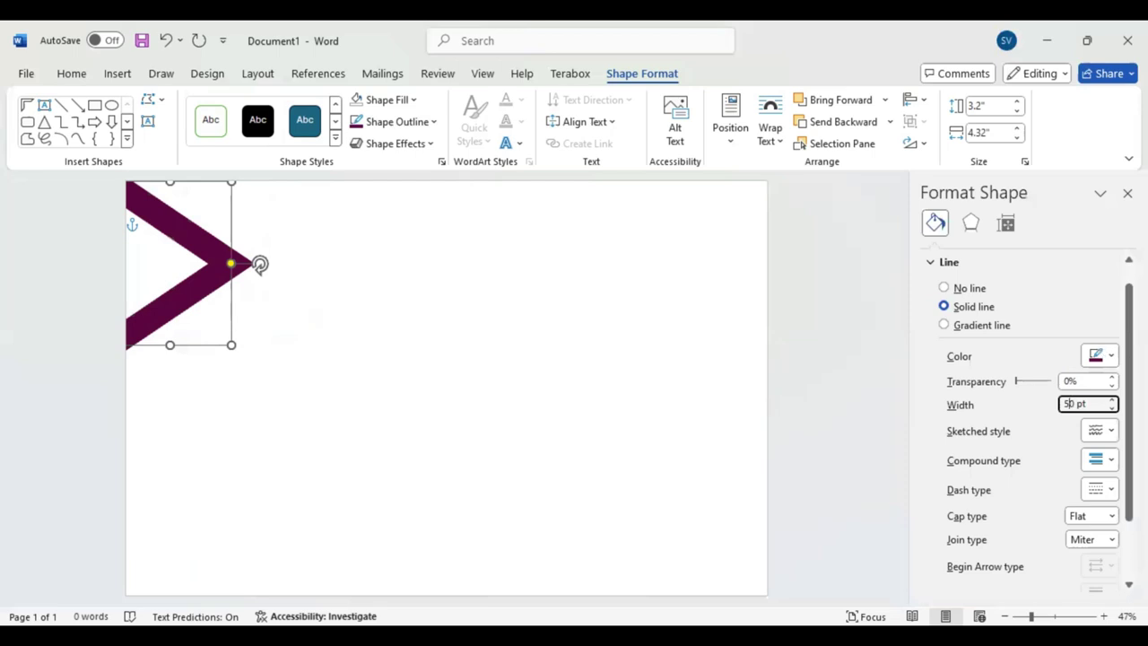
key("Escape")
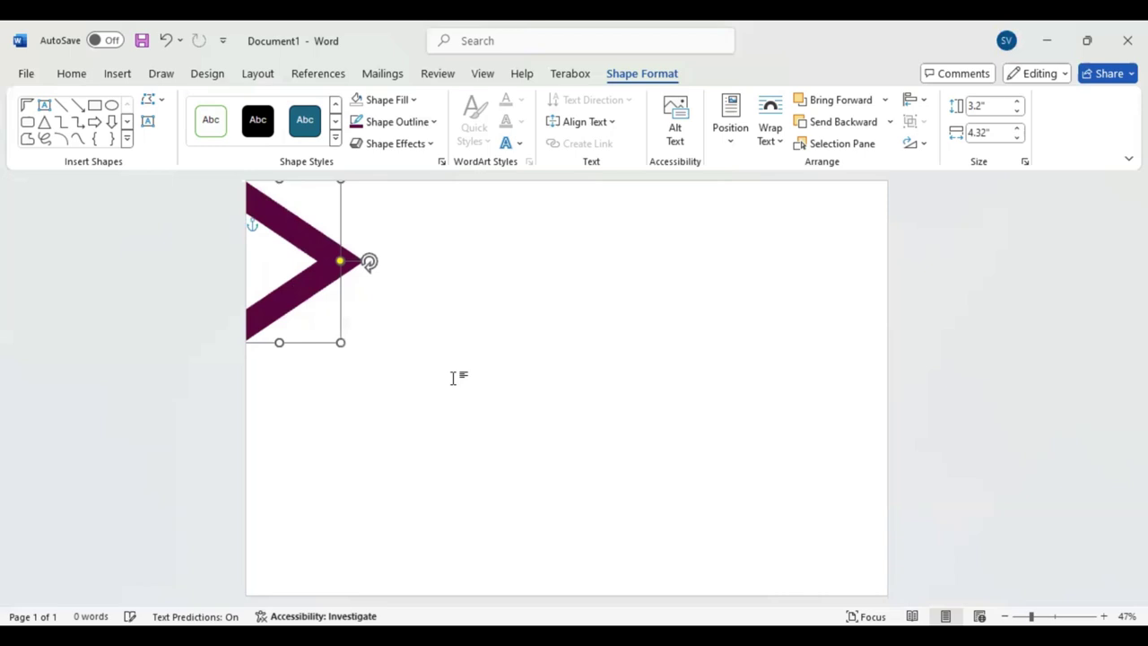
- Duplicate the maroon chevron, flip it to point left, and push it against the right page edge
left_click_drag(309, 299, 315, 305)
key("ctrl+v")
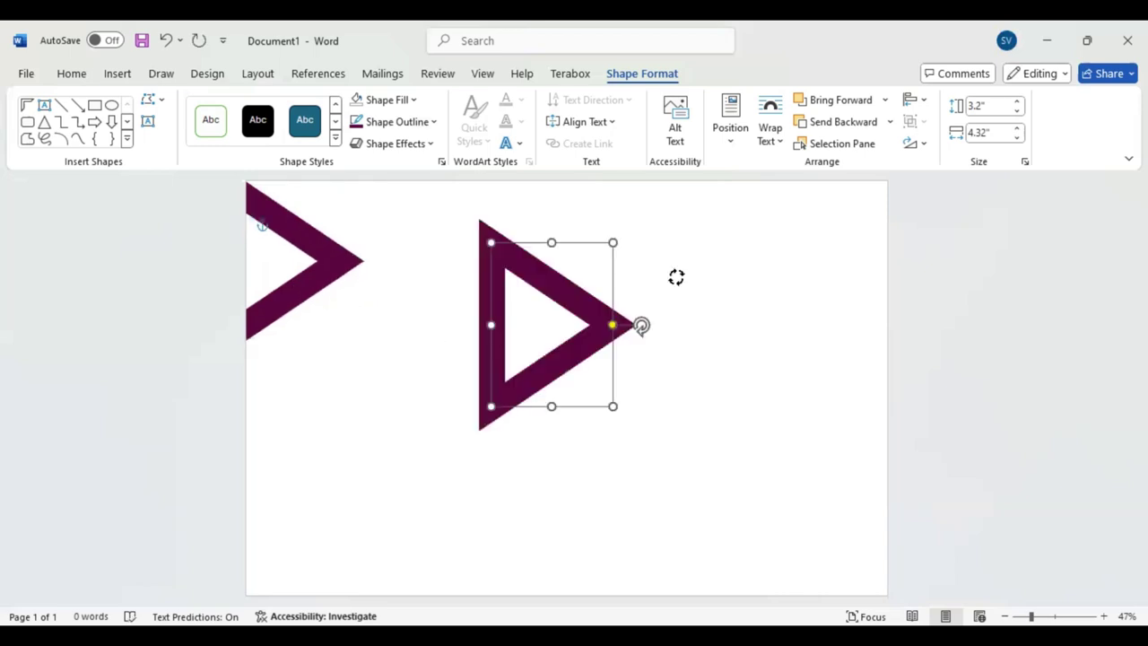
key("ctrl+z")
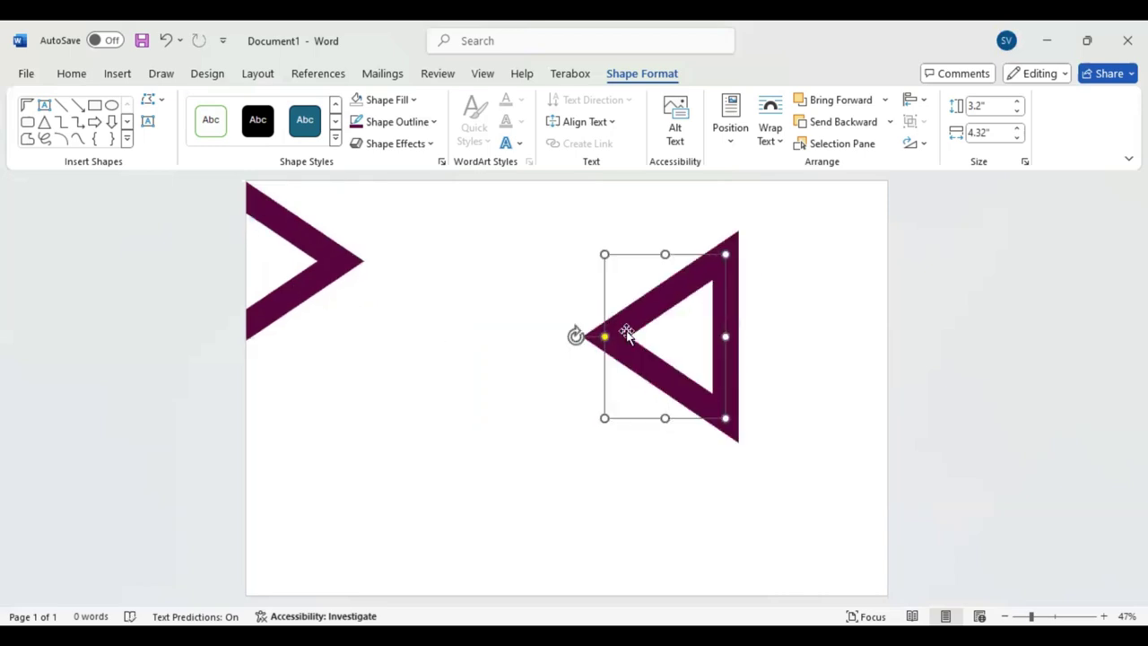
key("ctrl+z")
key("ctrl+z")
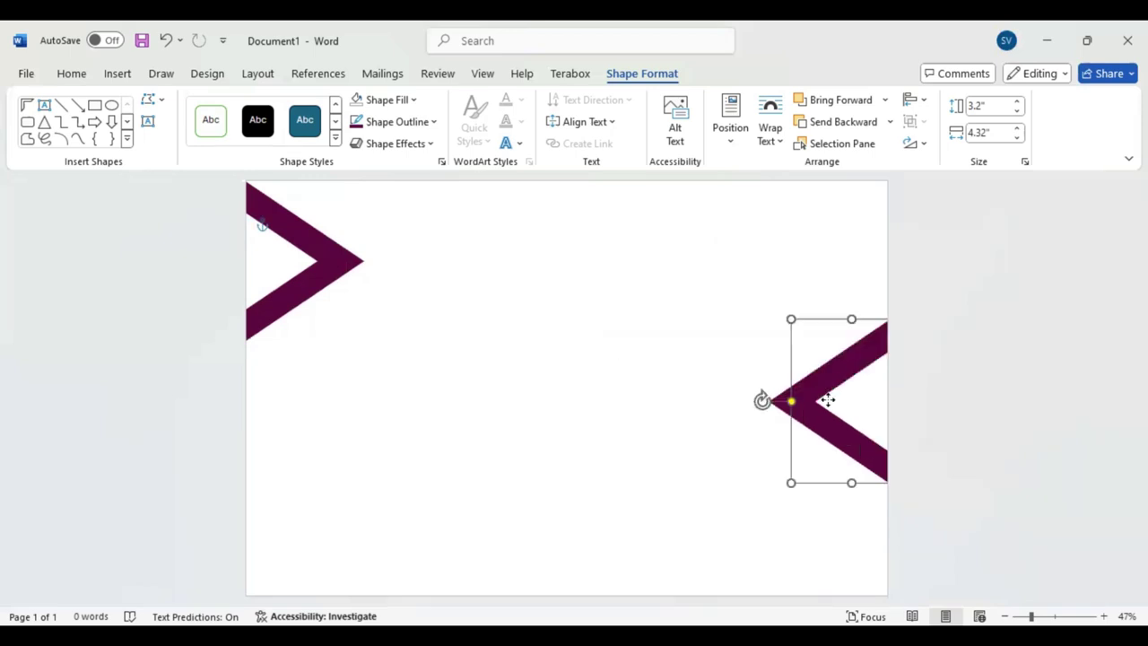
key("ctrl+z")
key("ctrl+z")
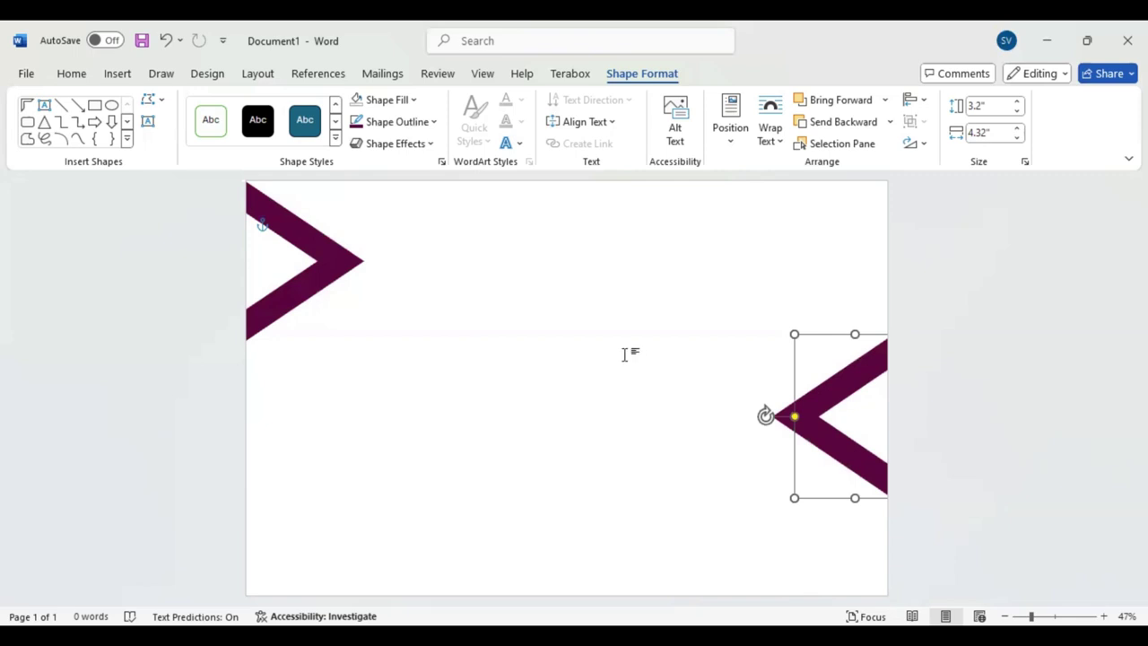
left_click(149, 124)
- Draw a text box near the page top, type Certificate, and centre it
left_click_drag(414, 220, 682, 269)
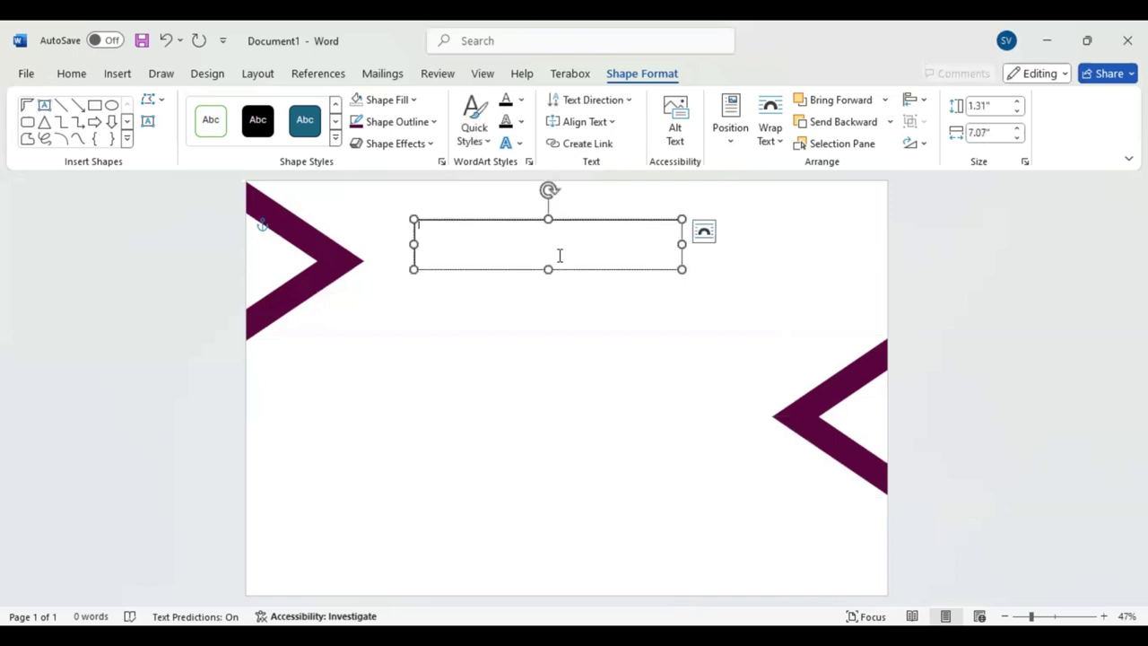
type("Com")
type("ficate")
key("ctrl+a")
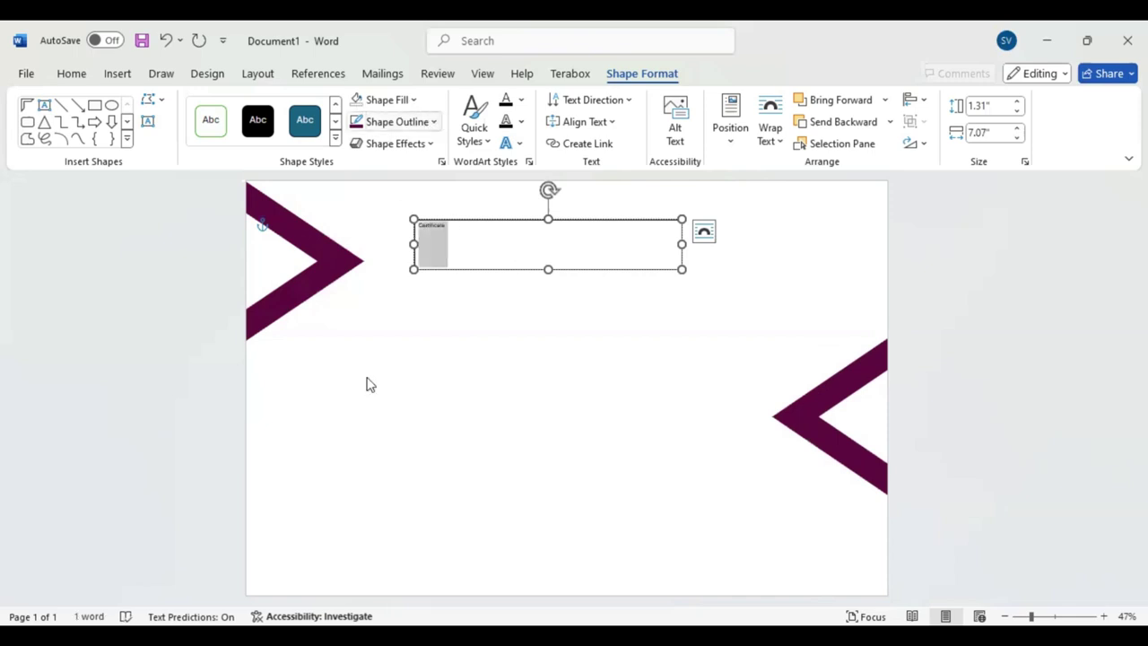
left_click(72, 74)
left_click(380, 133)
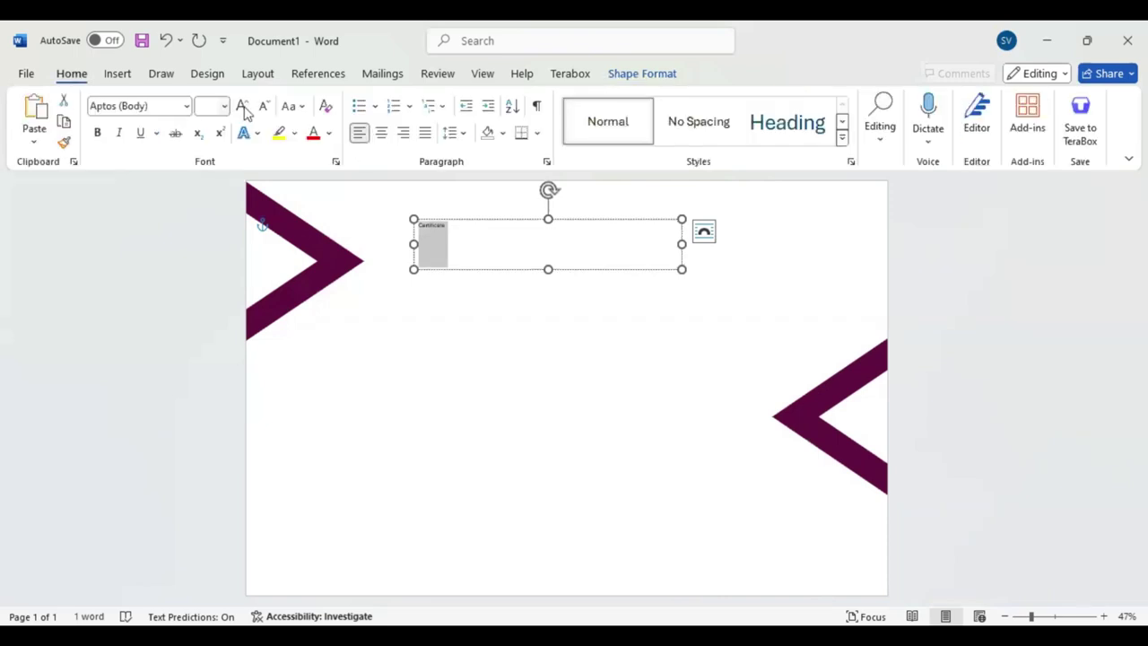
- Set the title text to Boucherie Block at 80 pt
left_click(241, 106)
left_click(242, 106)
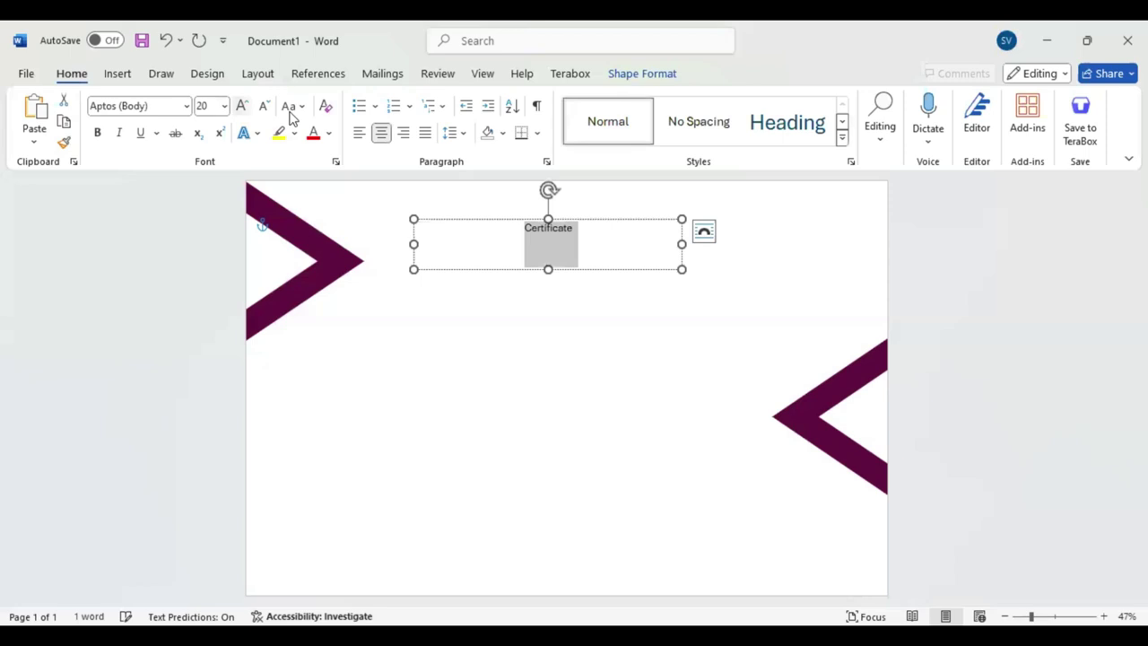
left_click(186, 106)
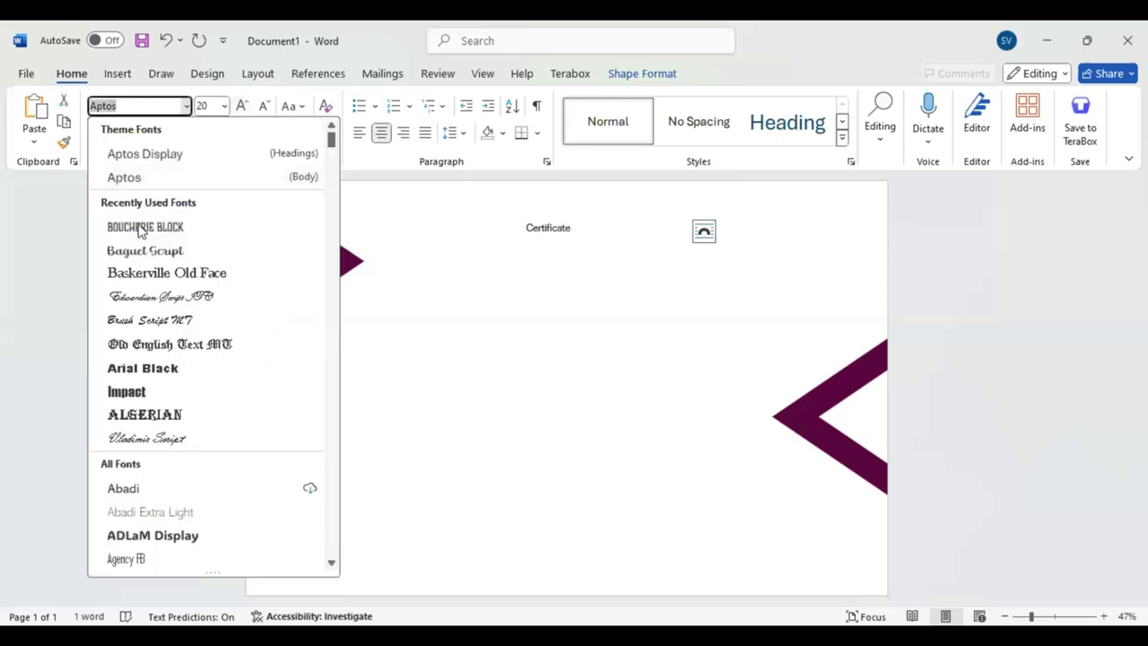
left_click(145, 227)
left_click(242, 106)
left_click(241, 106)
left_click(242, 106)
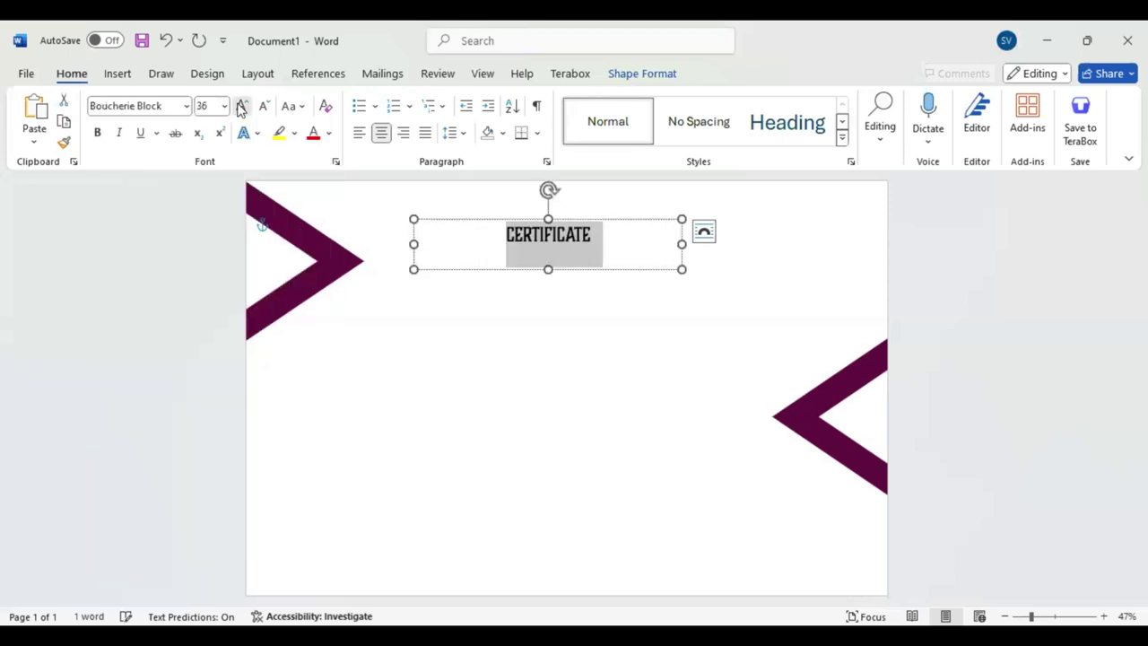
left_click(241, 106)
left_click(241, 106)
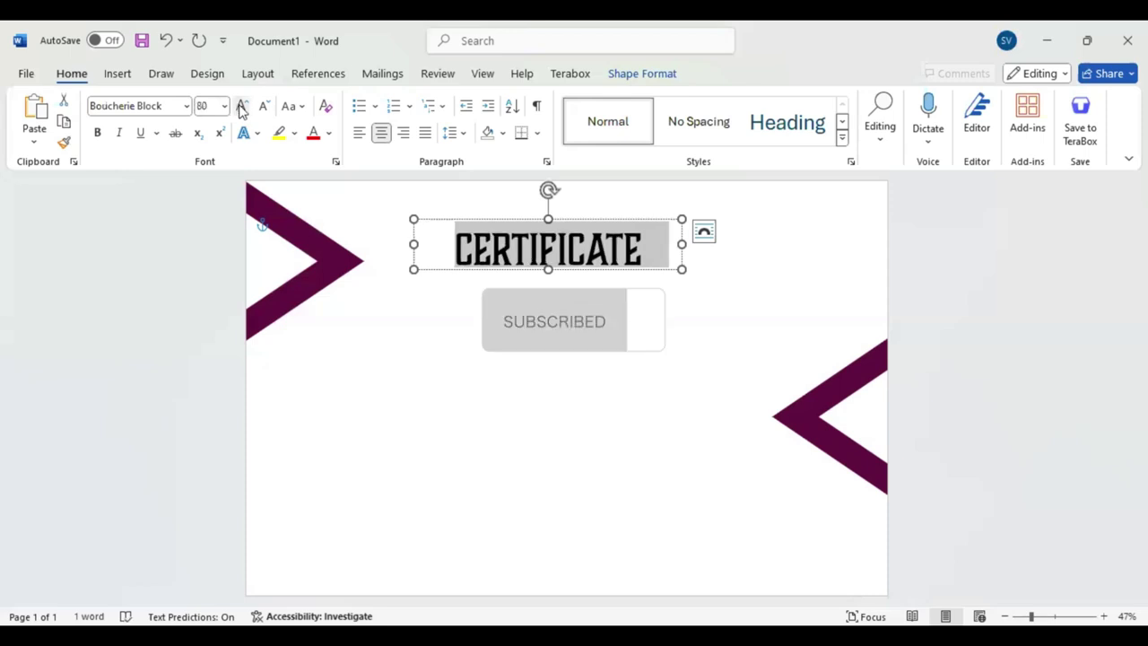
left_click(335, 162)
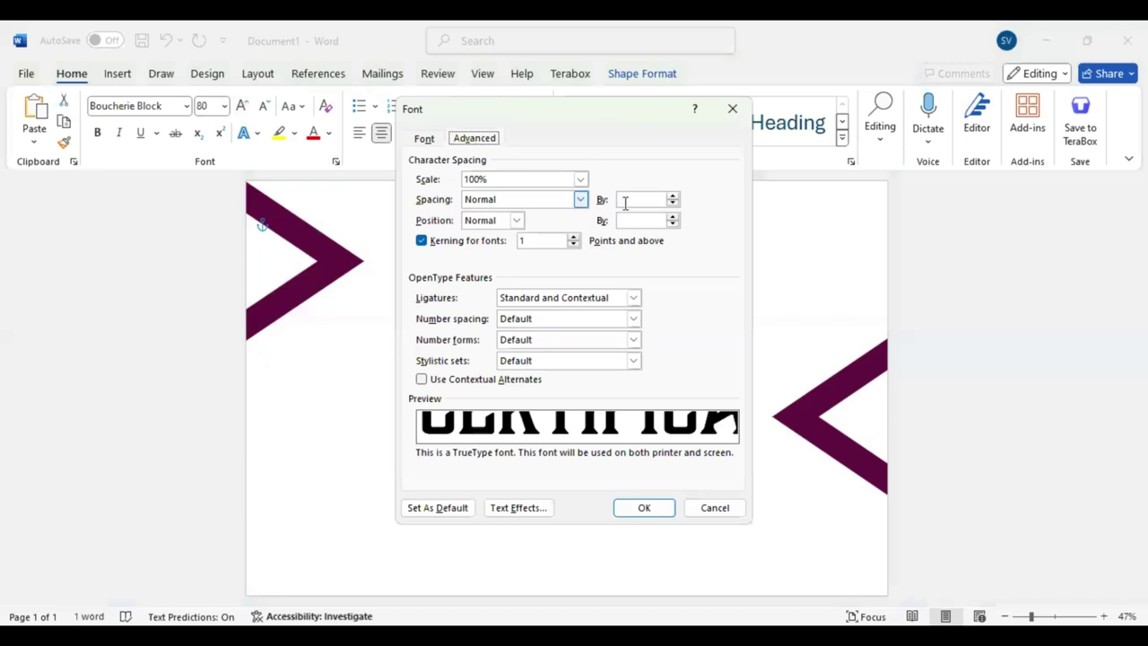
- Expand CERTIFICATE's letter spacing by 7 pt and drag a copy of its box just below
left_click(626, 200)
type("1pt")
type("7pt")
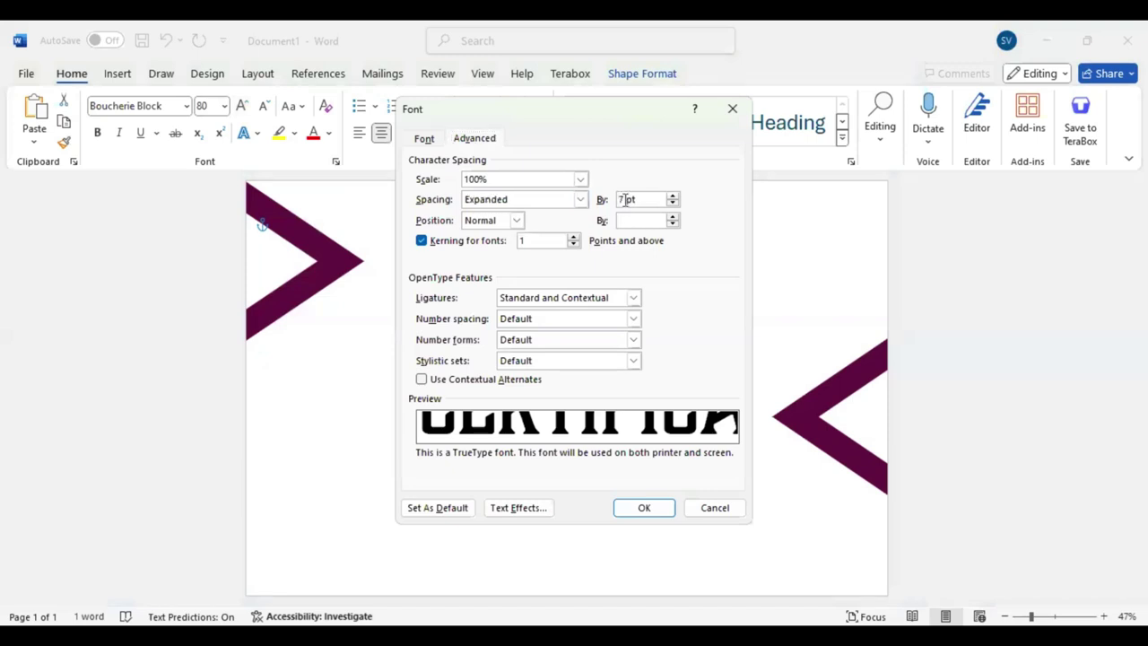
key("Tab")
key("Return")
left_click_drag(574, 267, 574, 270)
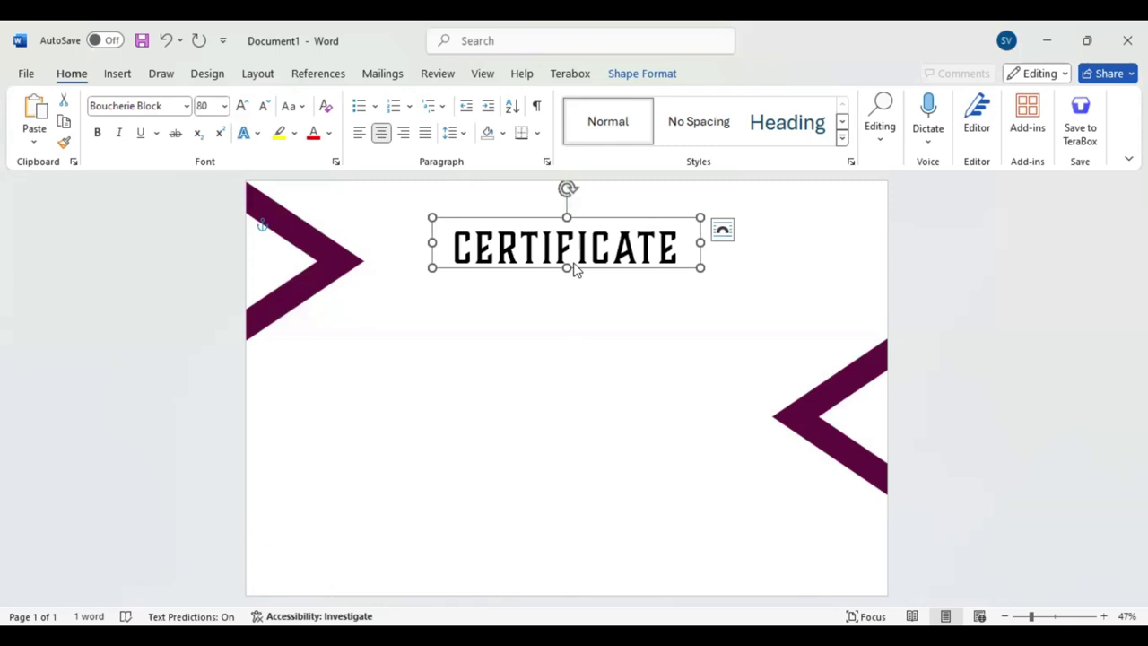
left_click_drag(575, 269, 589, 299)
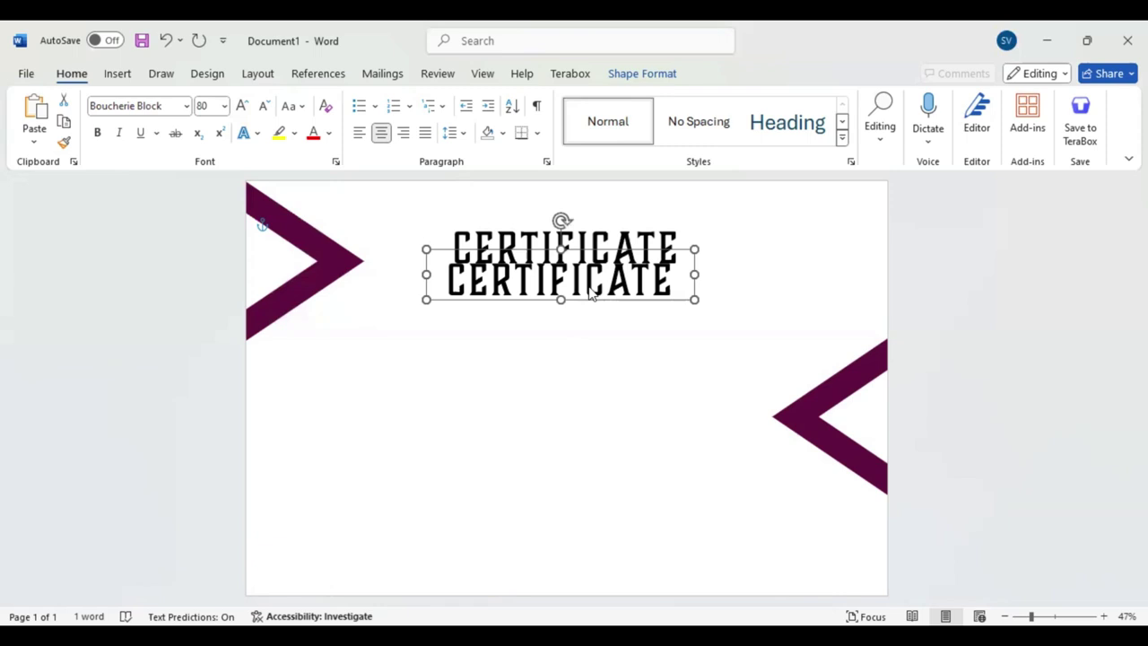
- Retype the copied box's text and set it to Edwardian Script ITC at 72 pt
double_click(589, 296)
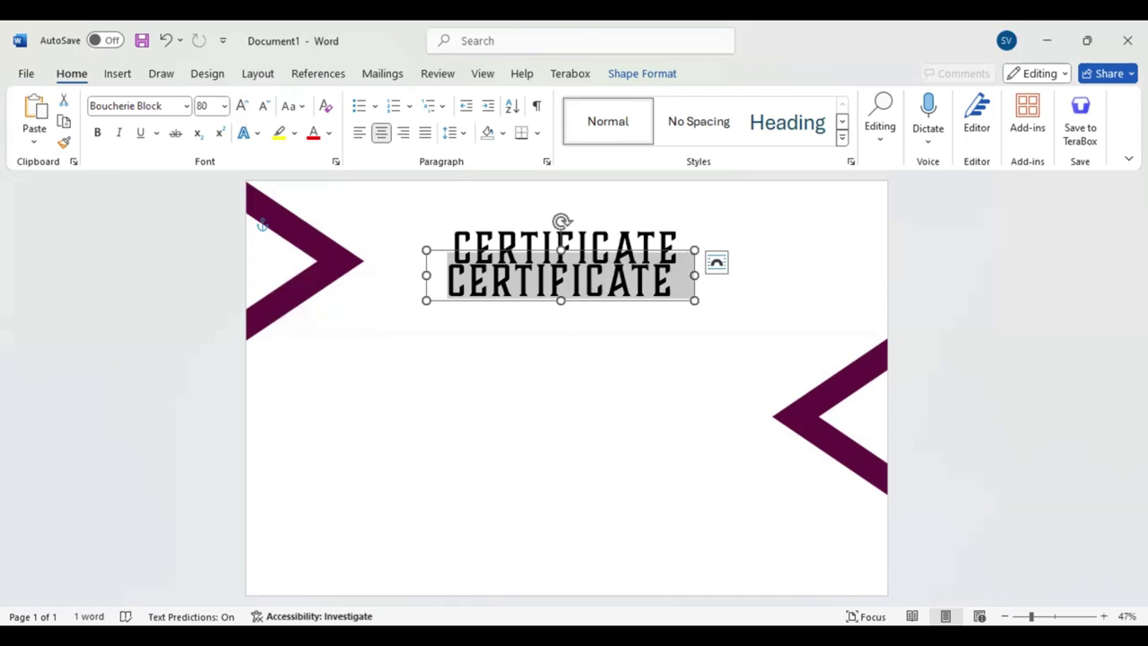
type("OF EXCELLENCE")
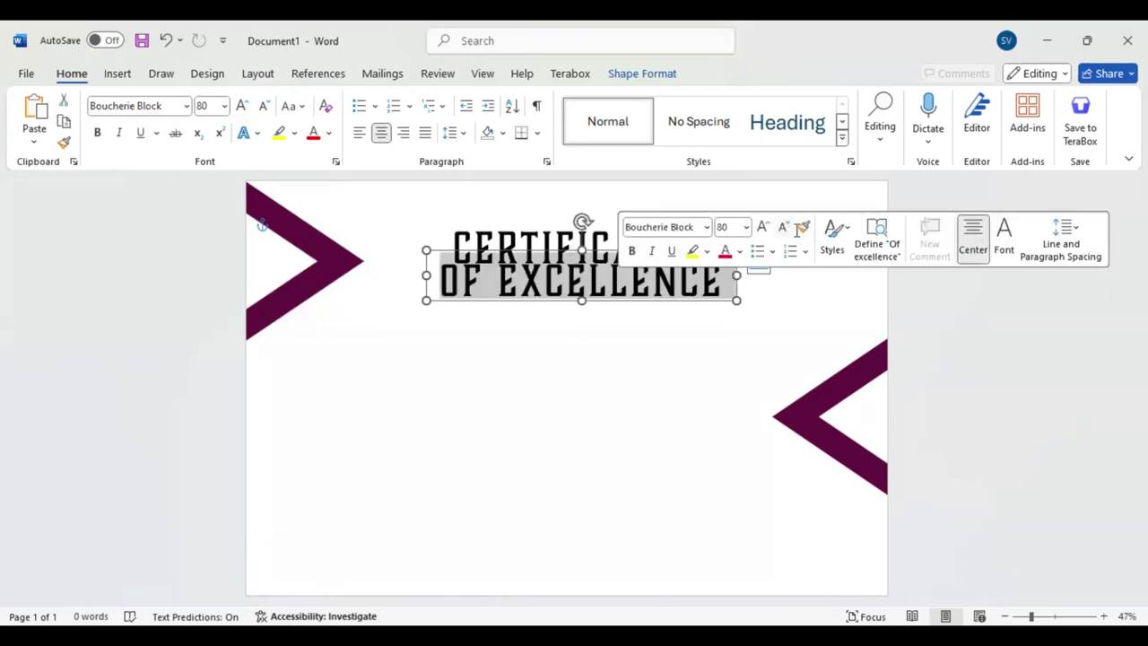
left_click(673, 231)
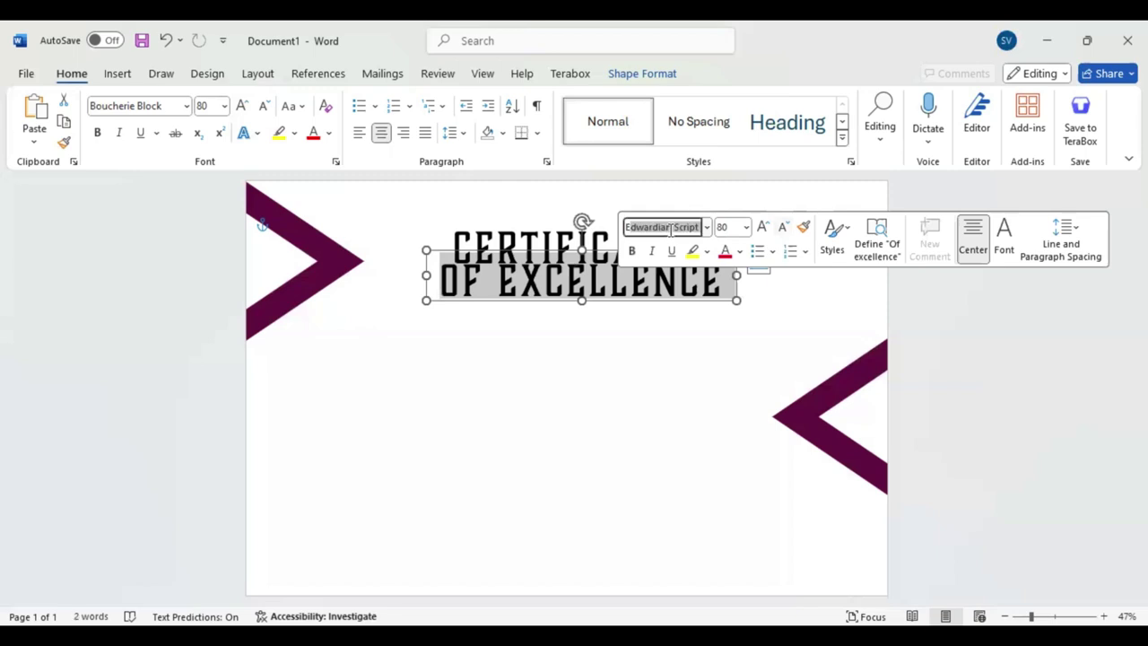
type("Edwardian Script ITC")
key("Return")
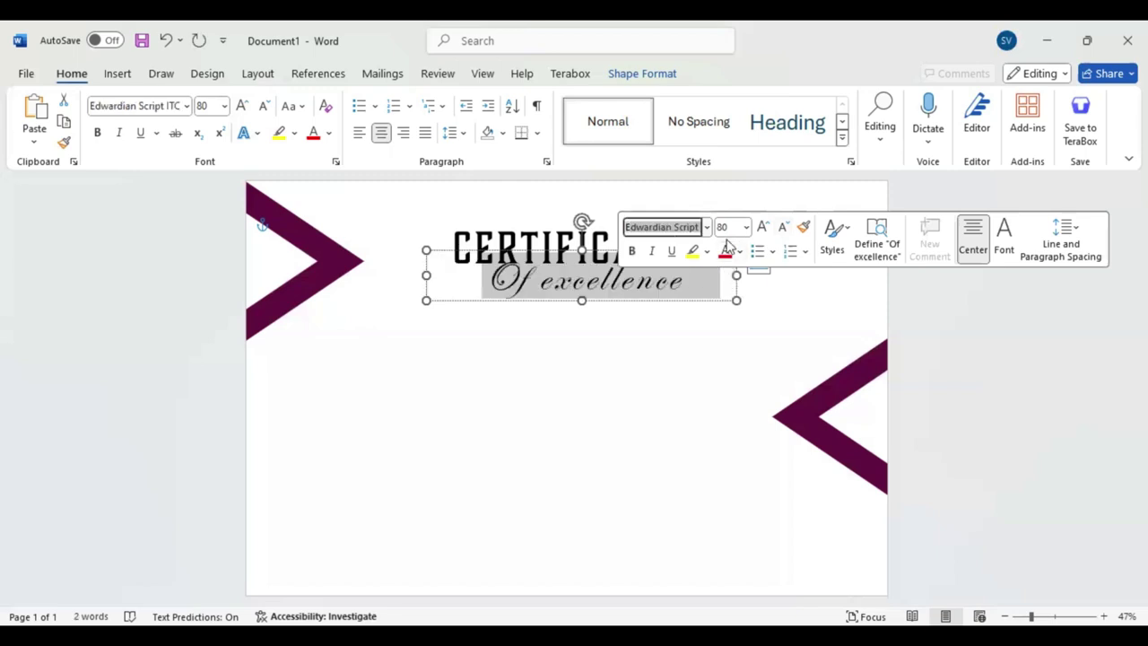
left_click(783, 231)
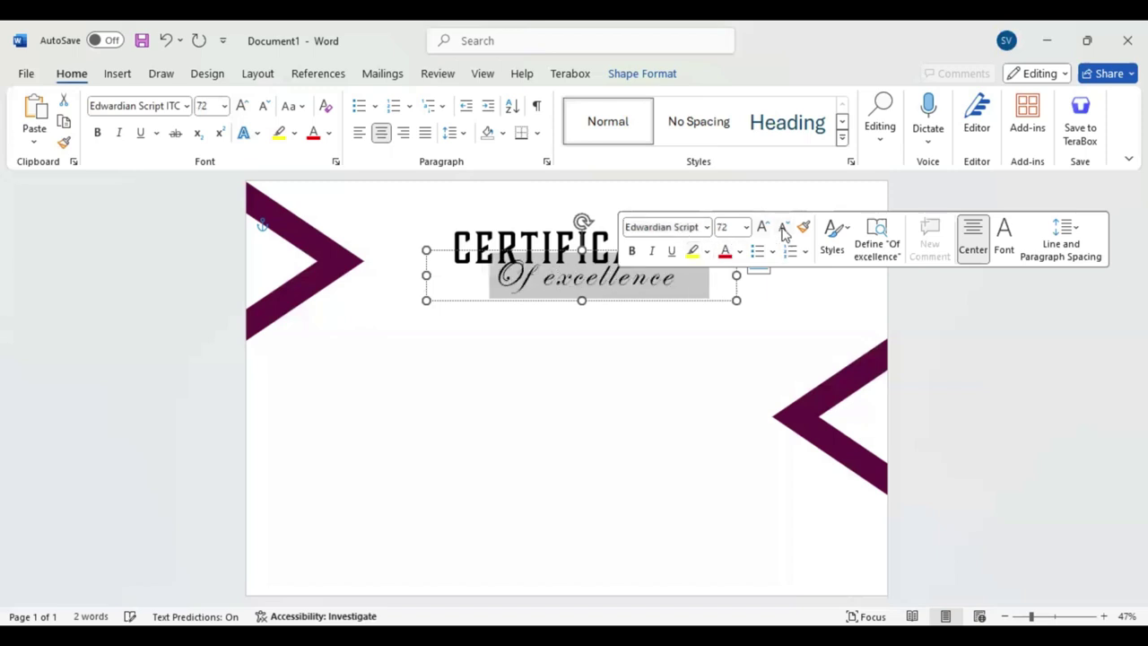
- Make the line read 'Of Excellence' and centre its box under the title
key("Escape")
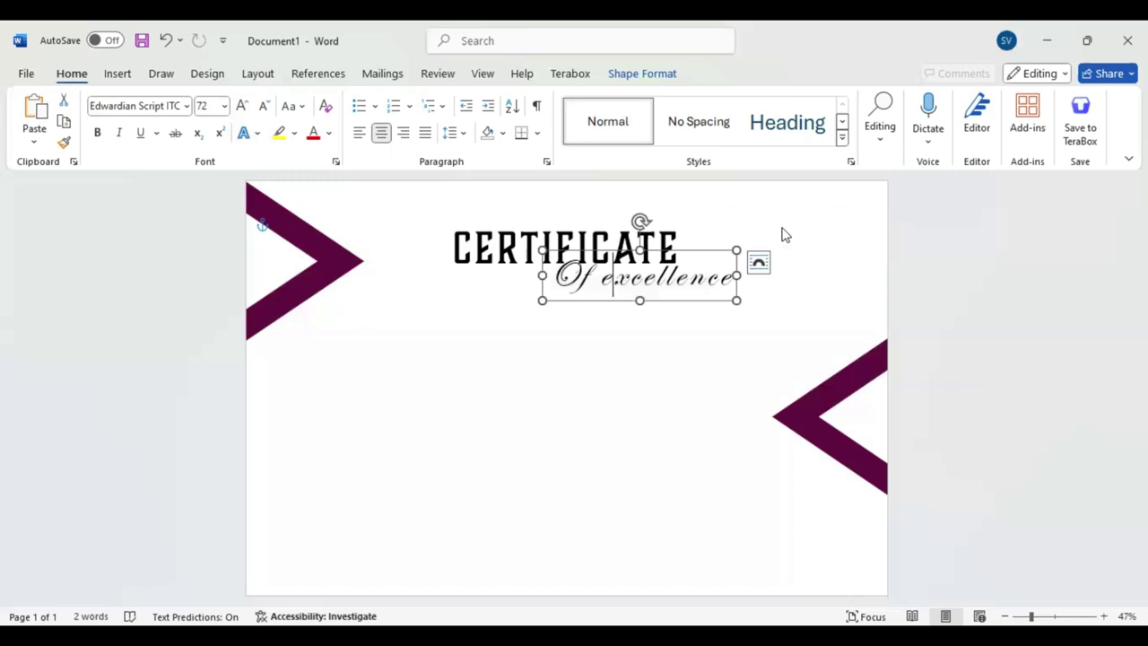
key("BackSpace")
key("ctrl+Delete")
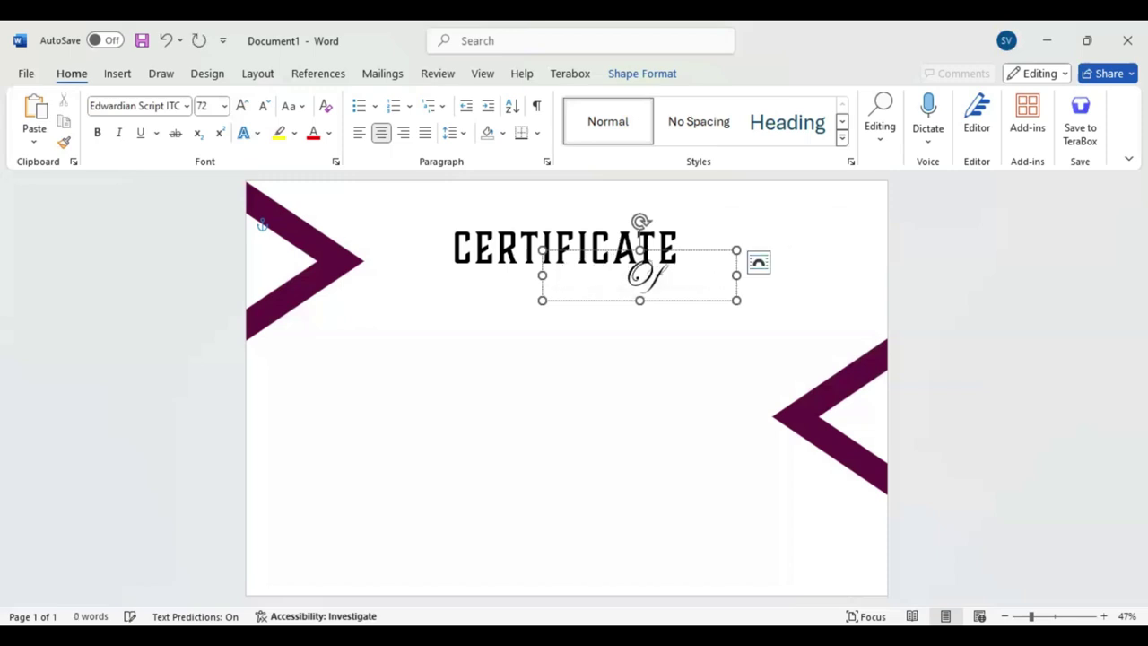
key("ctrl+z")
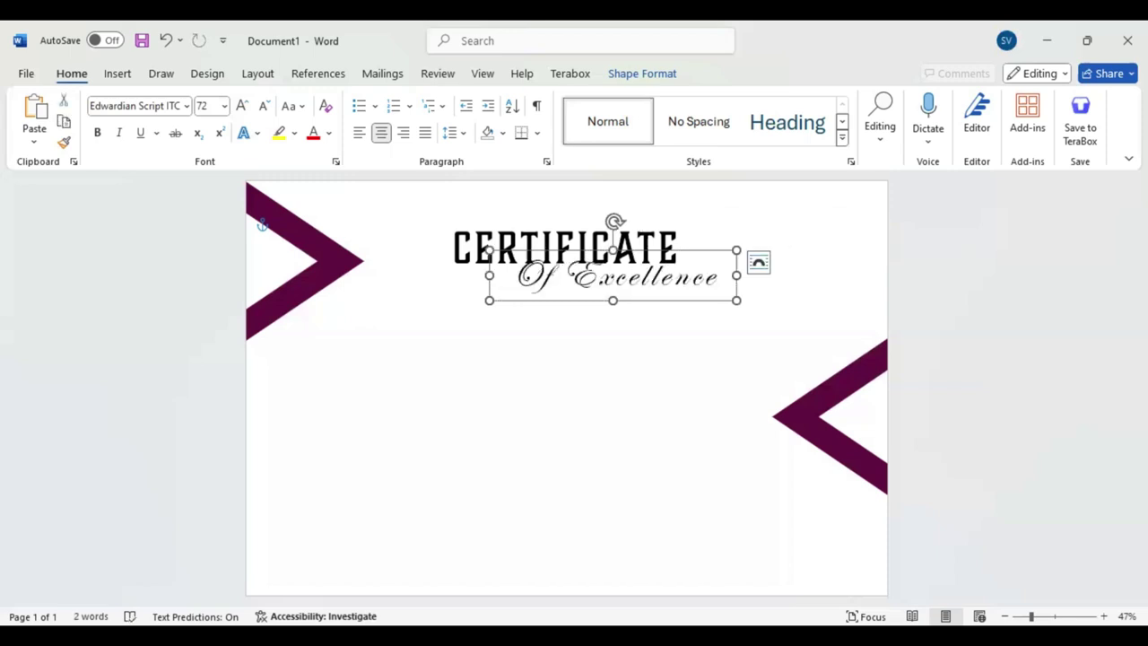
left_click_drag(592, 300, 519, 290)
left_click_drag(443, 266, 468, 267)
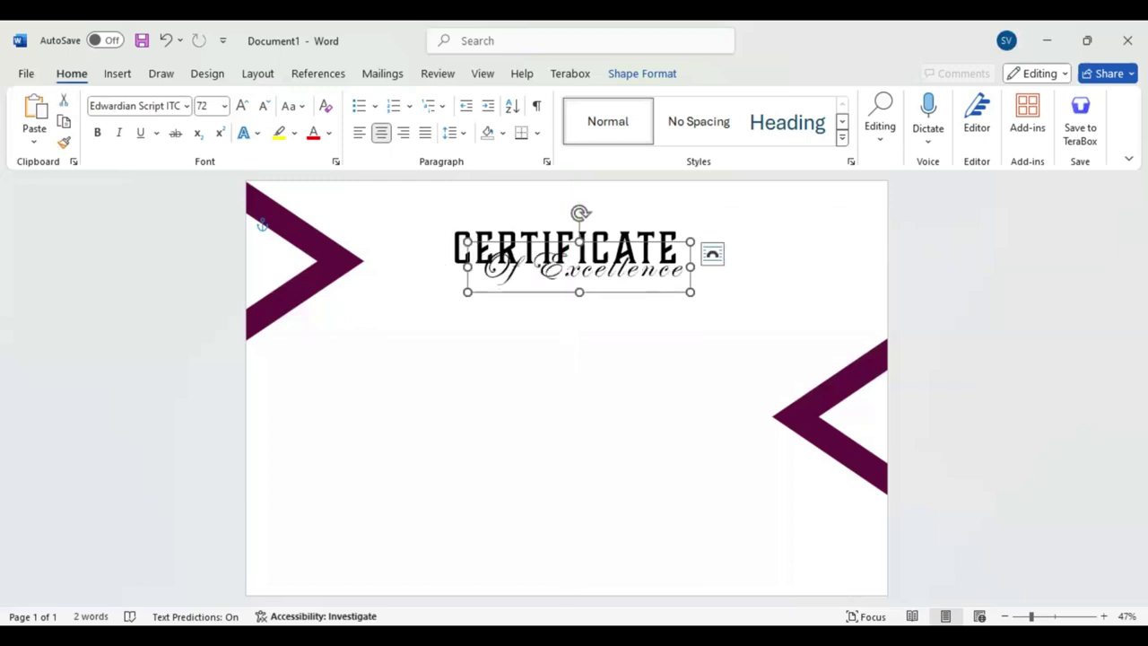
left_click_drag(579, 270, 568, 266)
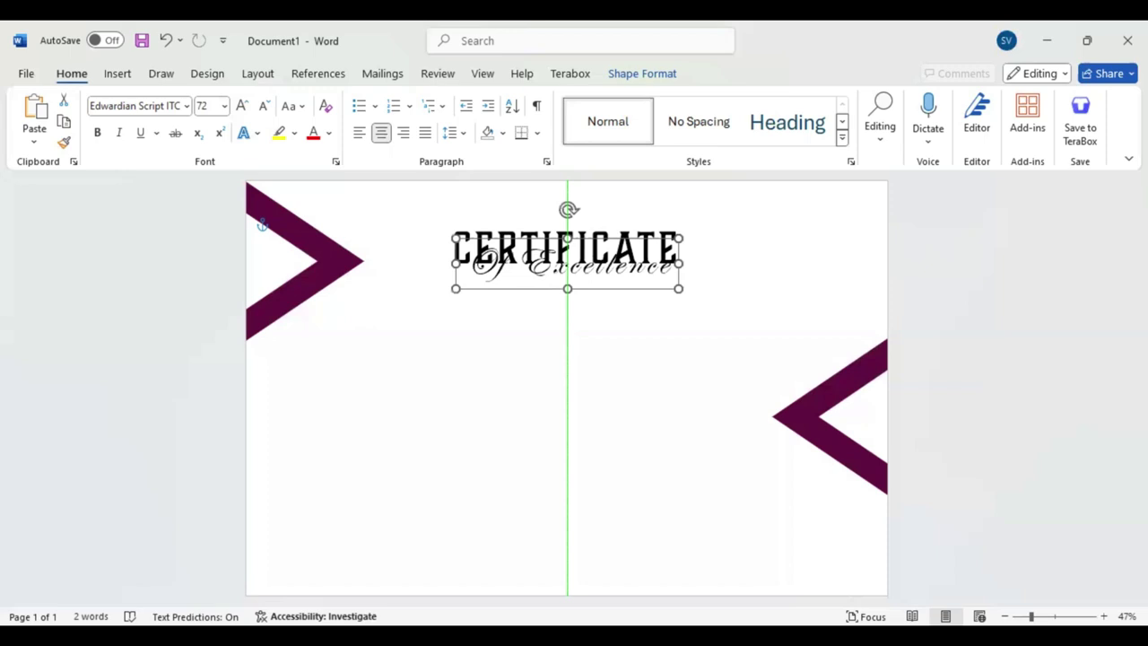
- Increase CERTIFICATE's expanded character spacing from 7 pt to 10 pt
key("Tab")
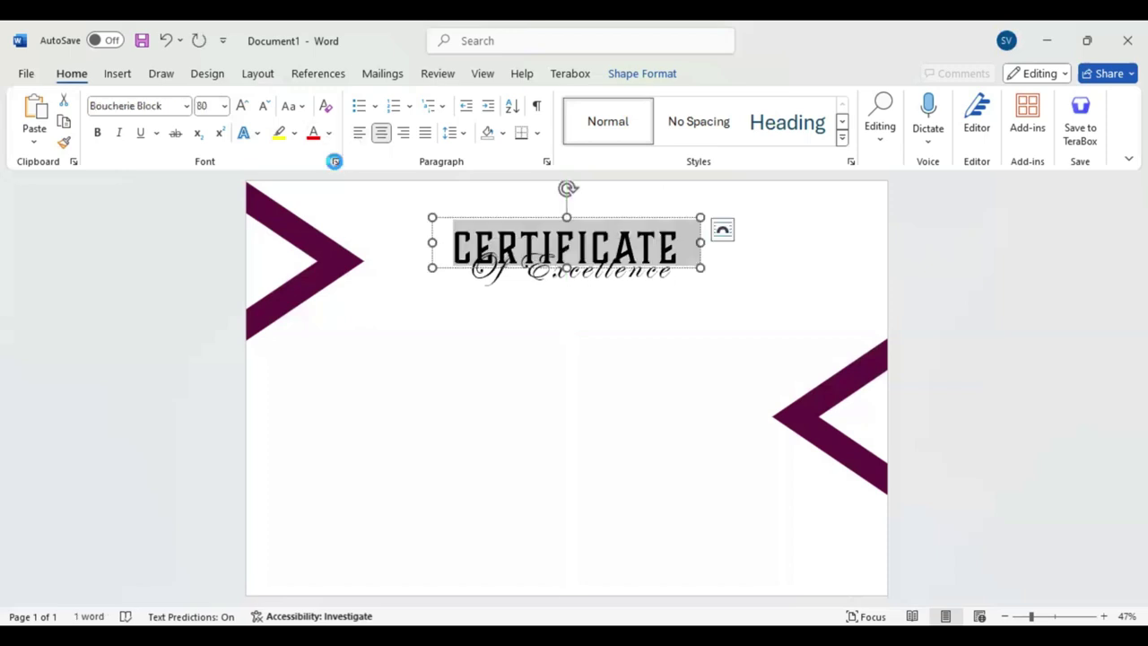
left_click(334, 162)
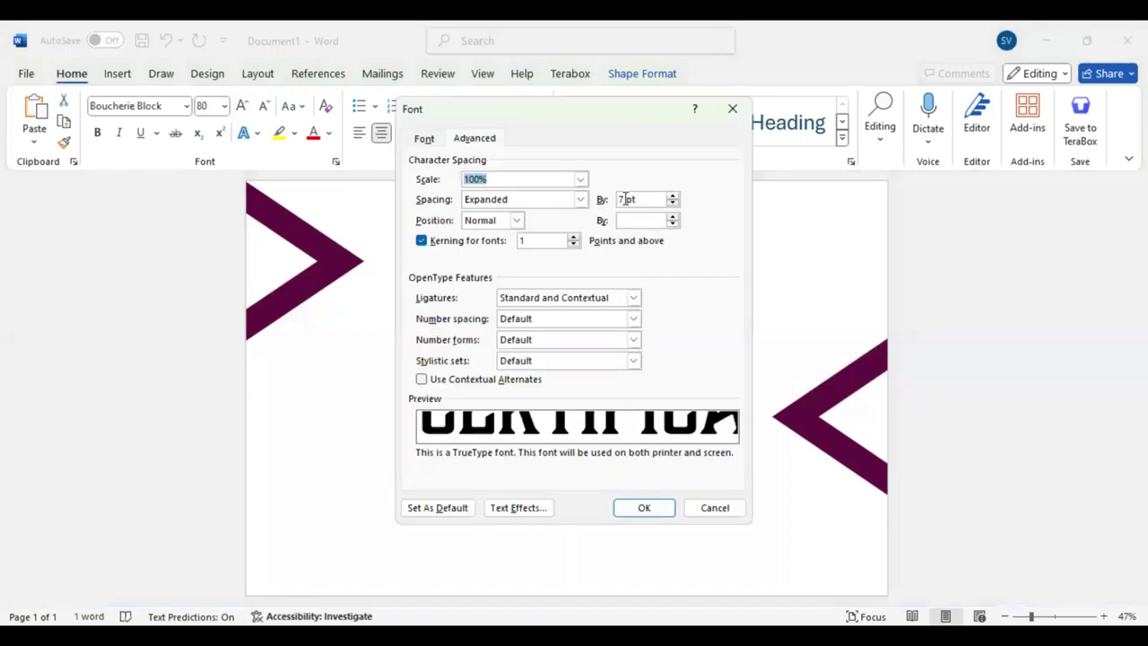
double_click(622, 199)
type("10")
key("Return")
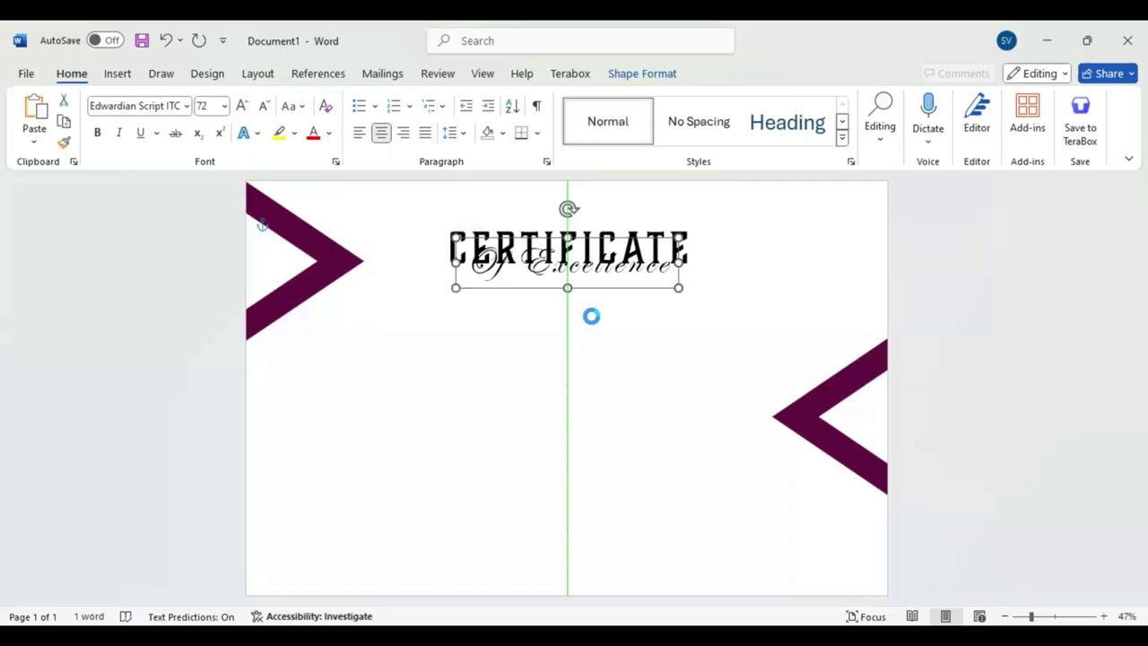
left_click(661, 77)
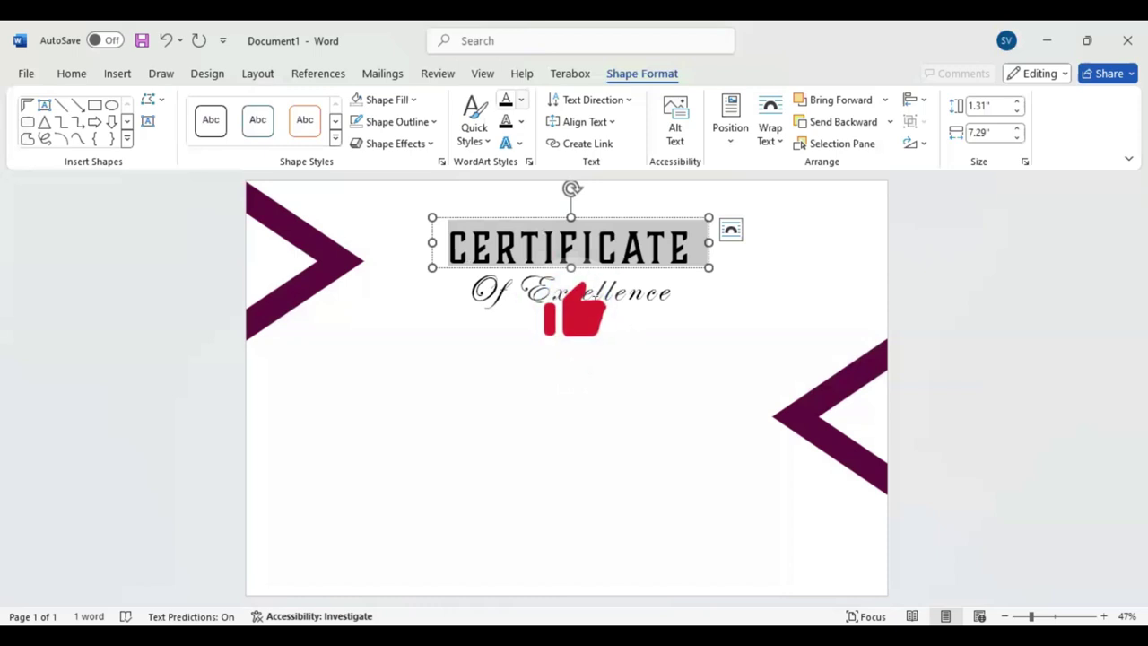
- Move Of Excellence up under the title, resize it to 48 pt, and colour it maroon
left_click(646, 320)
left_click(613, 309)
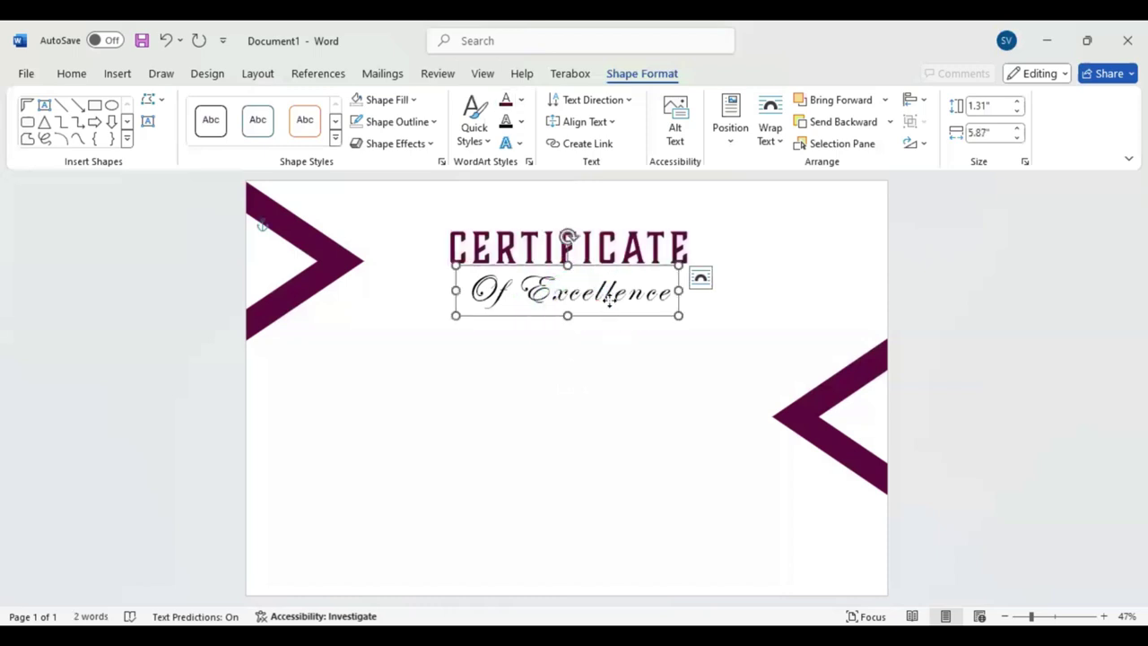
left_click_drag(609, 303, 735, 246)
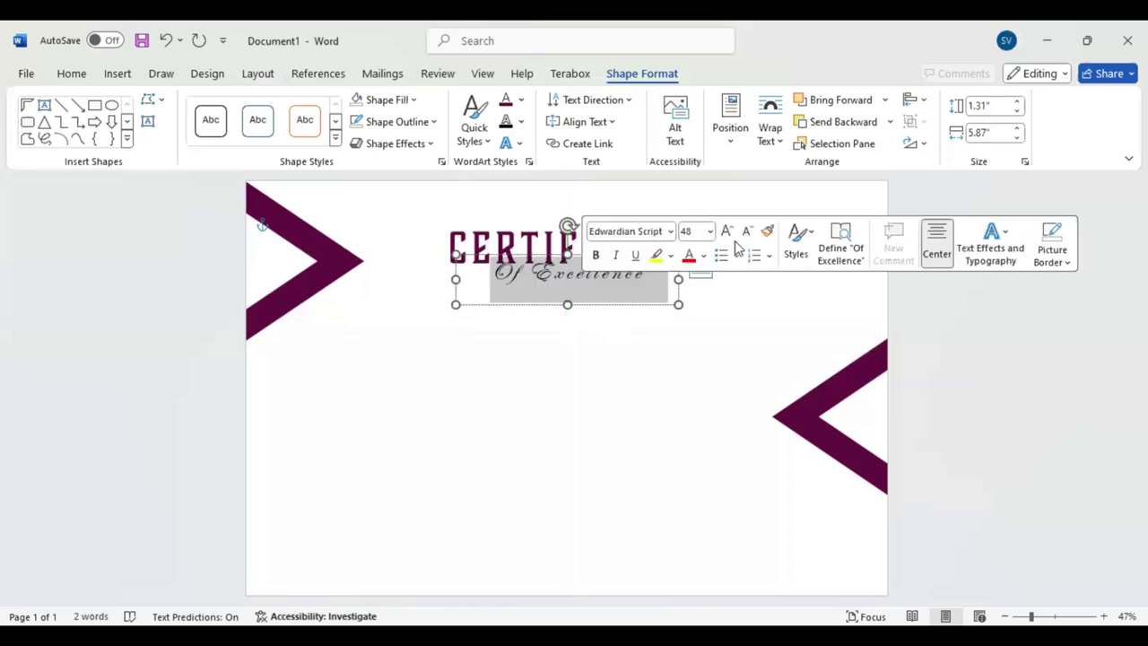
key("Escape")
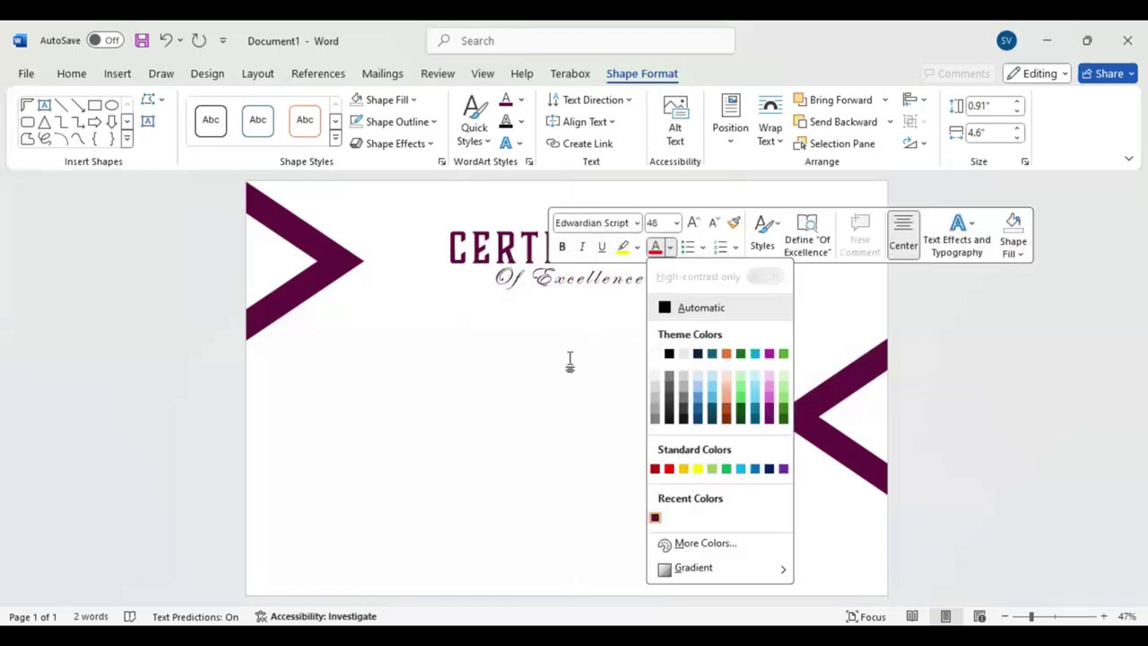
key("Escape")
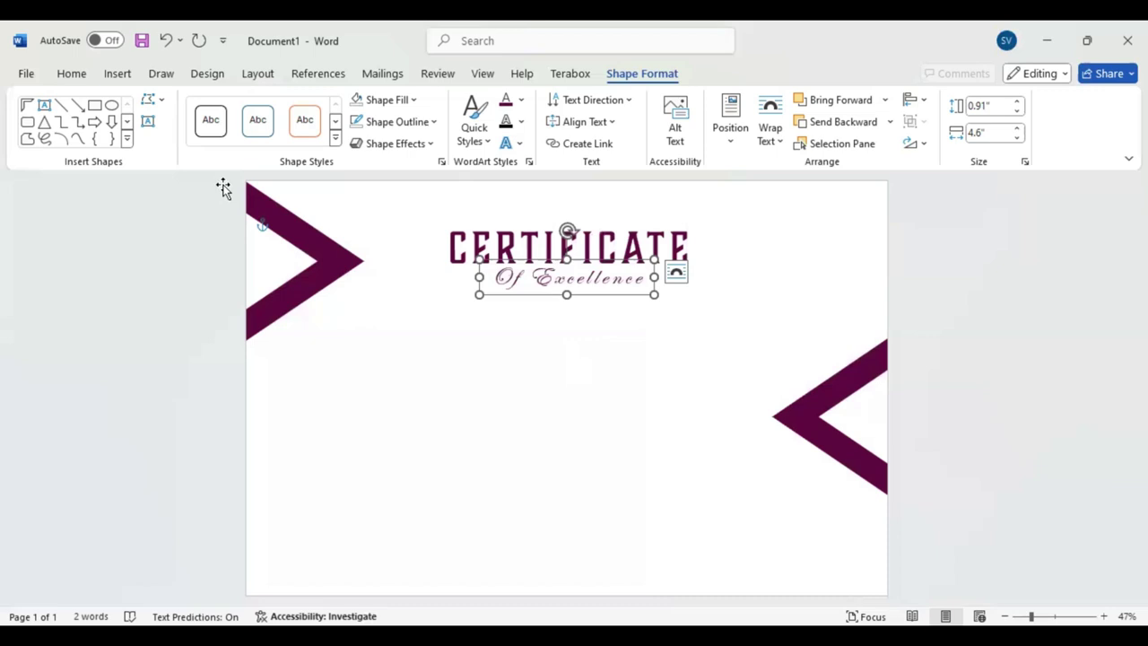
- Paste a copy of the CERTIFICATE box, change it to WE ARE PLEASED TO, and widen it
key("ctrl+v")
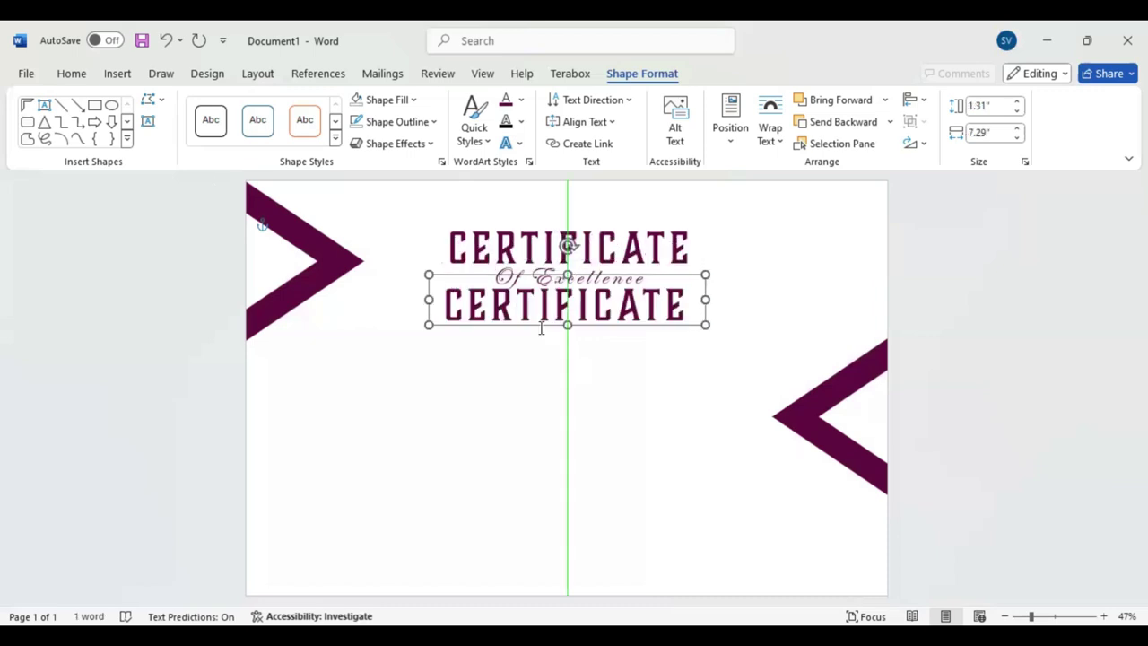
double_click(542, 321)
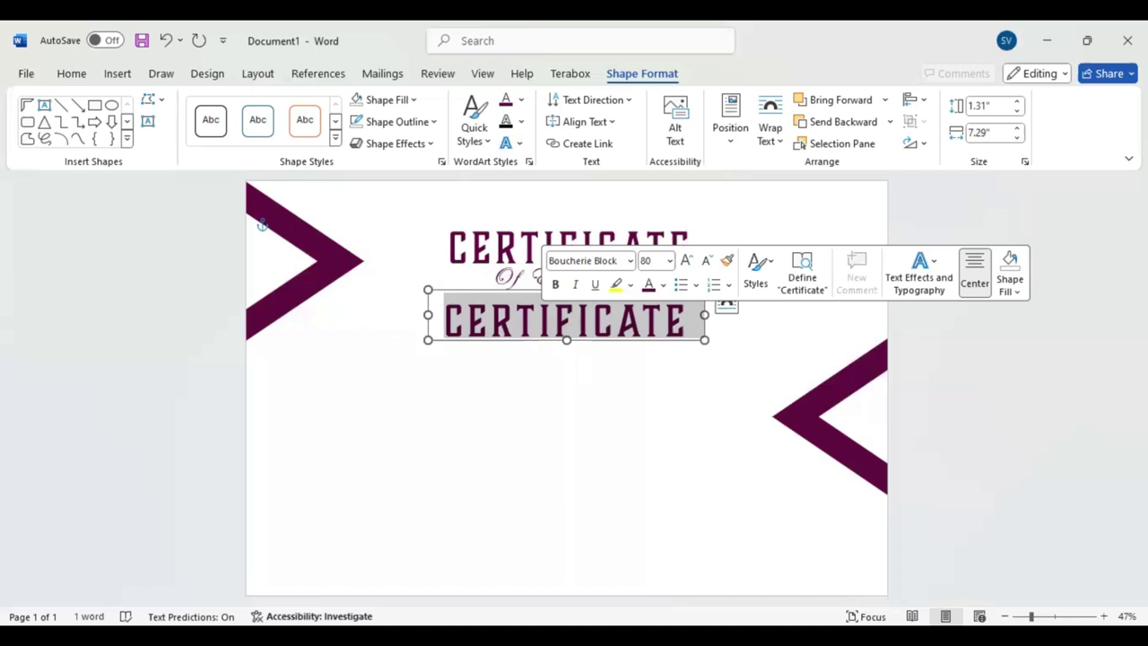
type("WE ARE PLEASED")
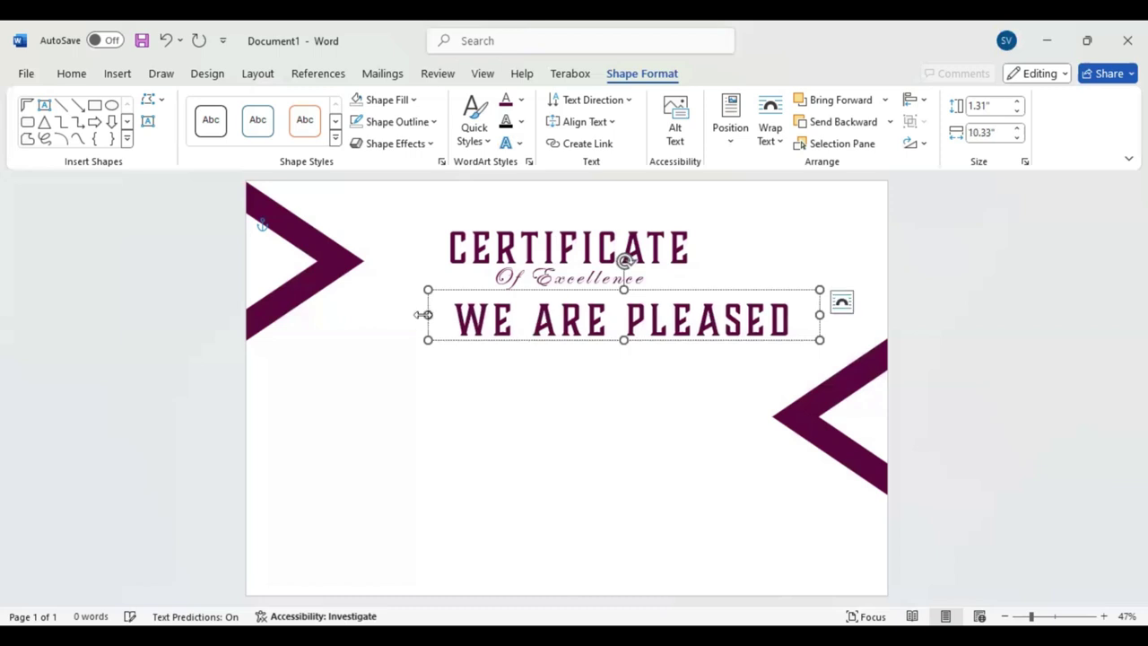
left_click_drag(428, 315, 266, 326)
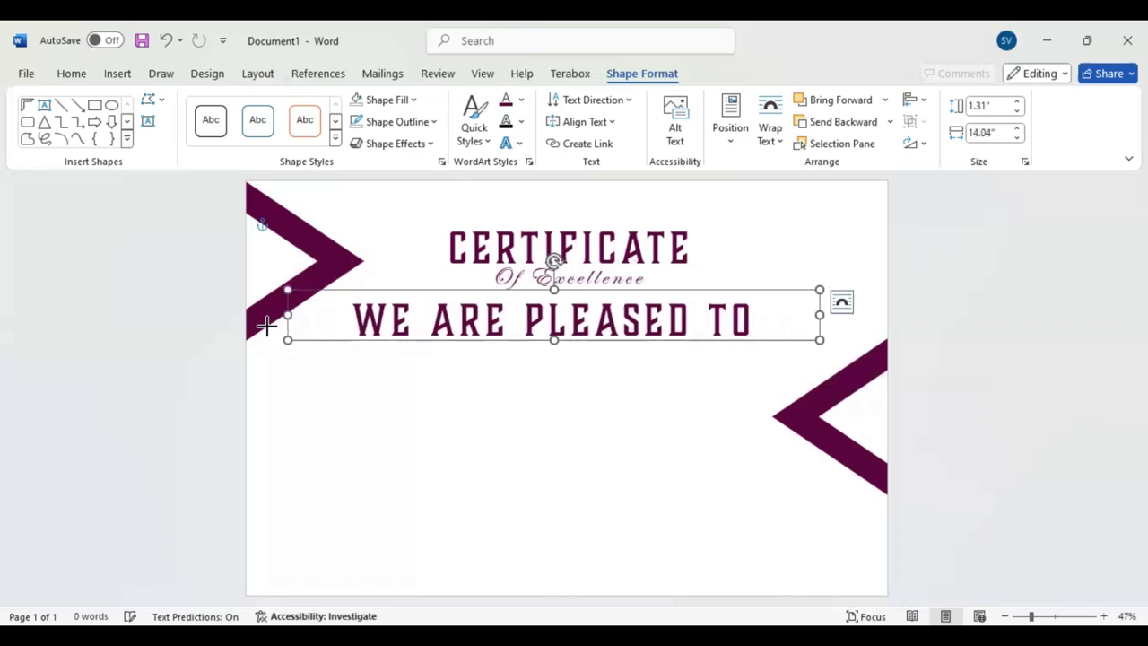
- Format the line as 16 pt Baskerville Old Face capitals and centre it under Of Excellence
key("ctrl+a")
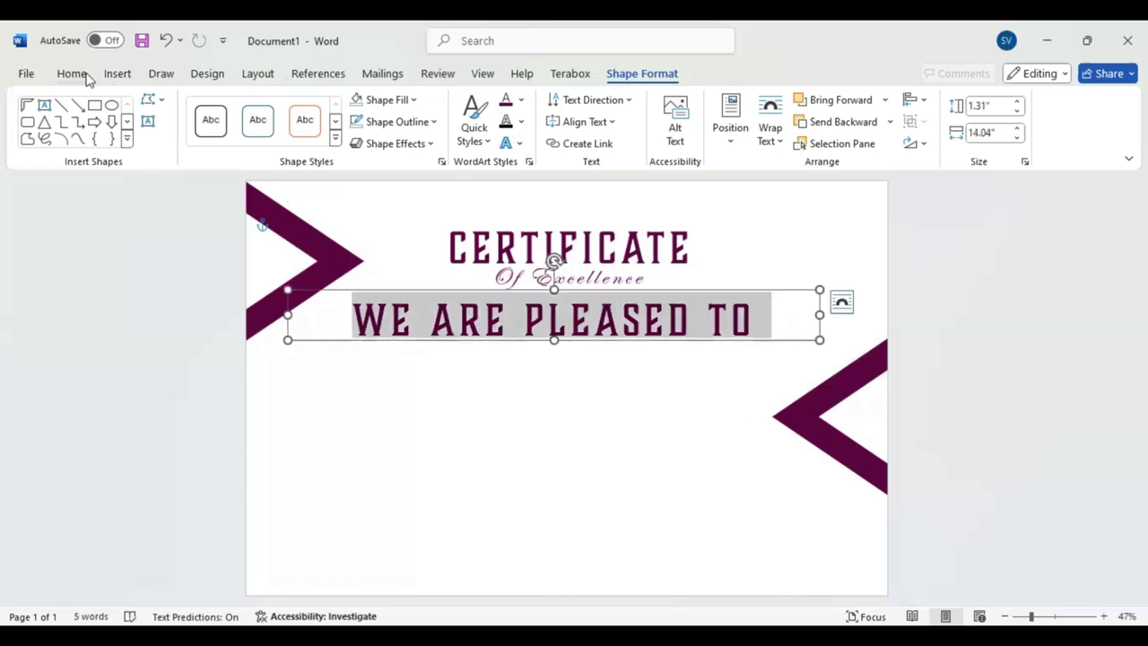
left_click(87, 79)
left_click(162, 105)
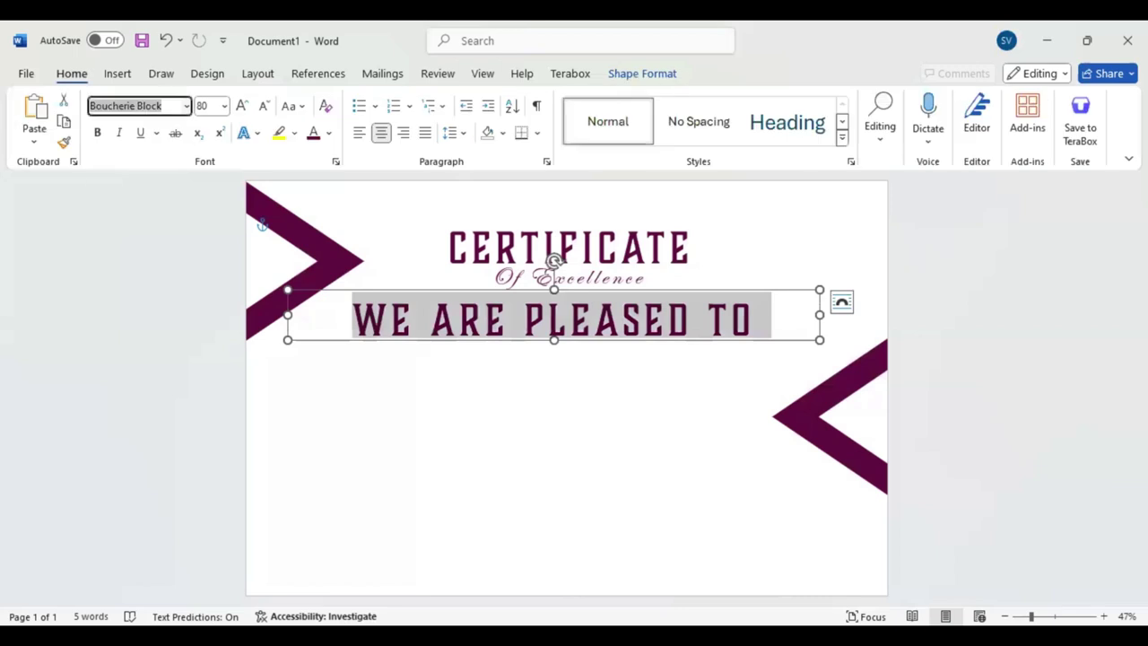
type("Baskervill")
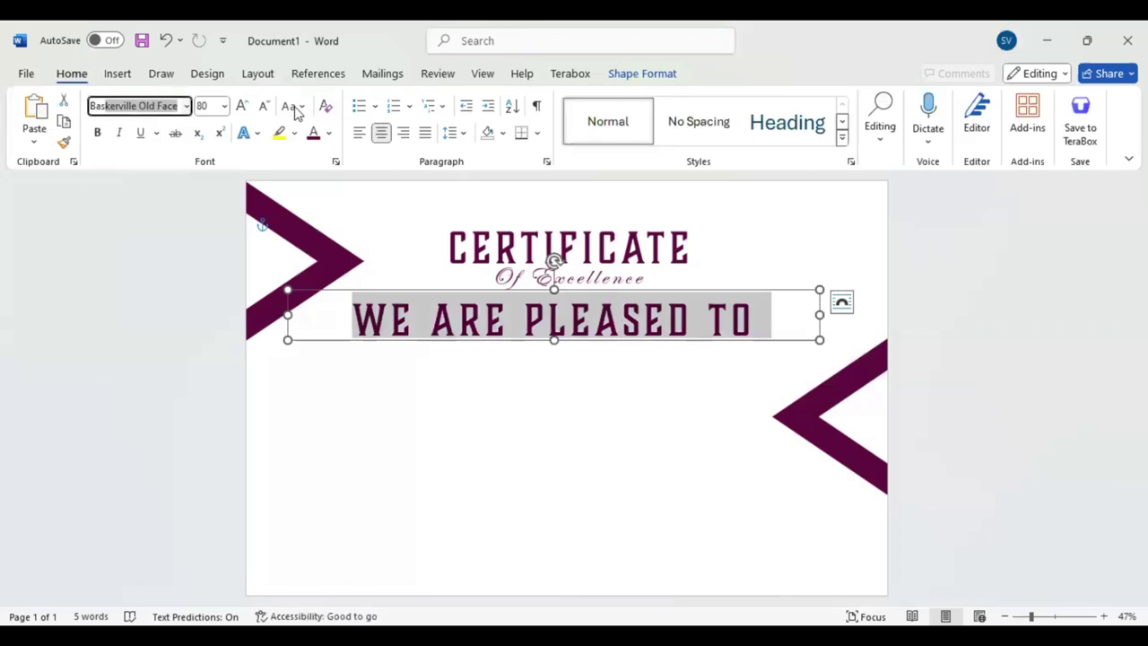
key("Return")
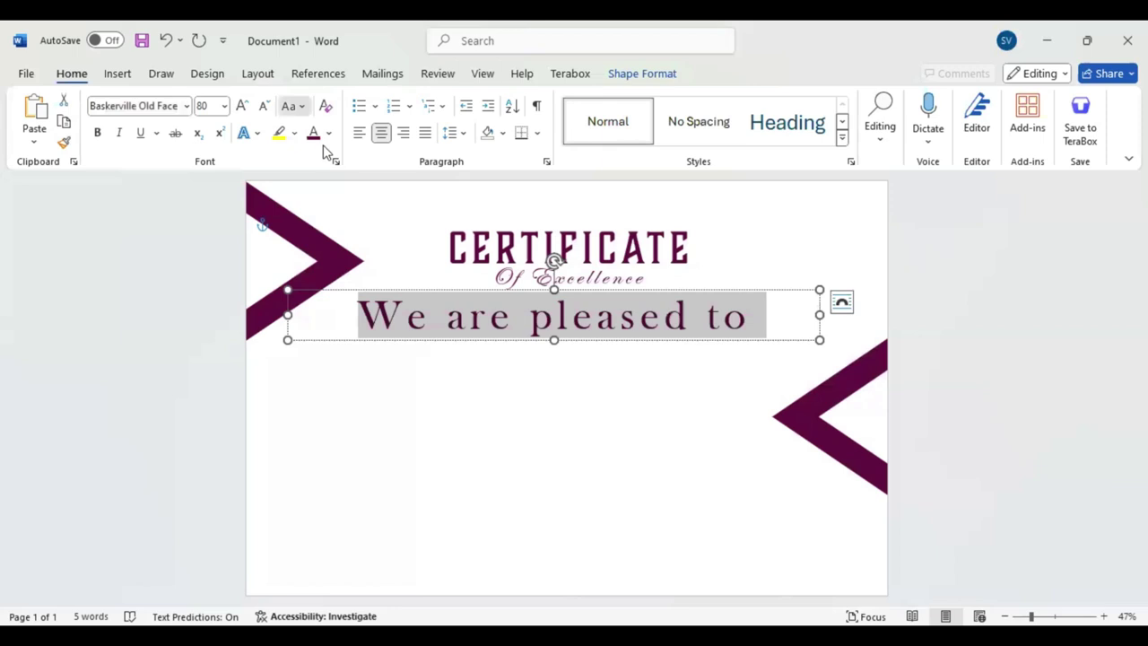
key("shift+F3")
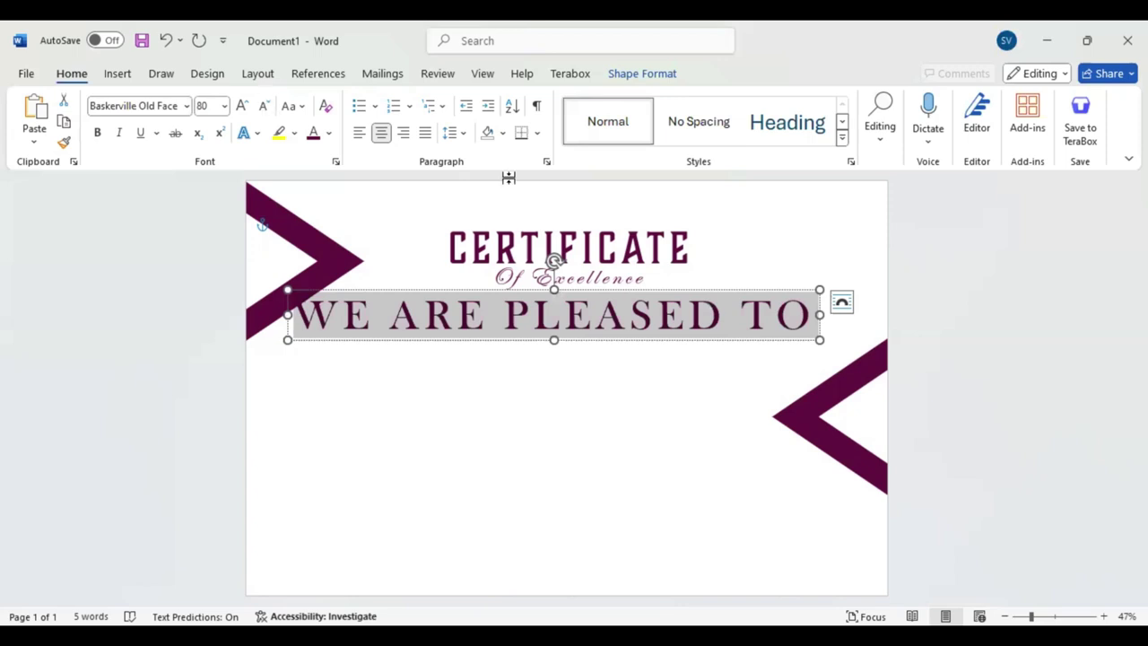
key("ctrl+z")
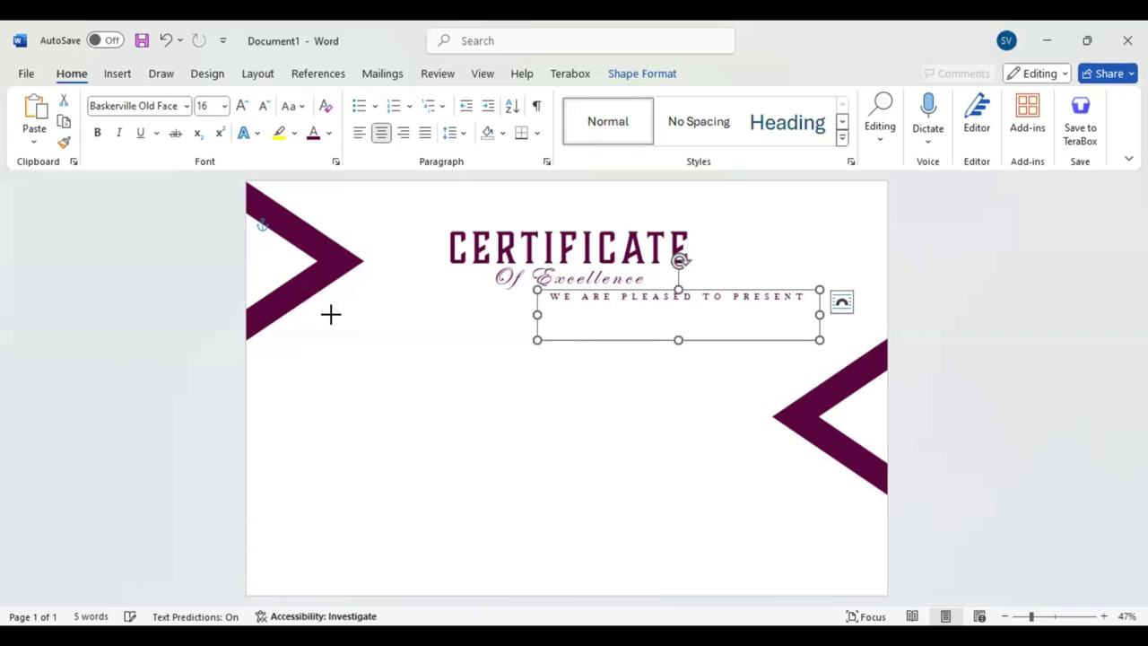
left_click_drag(678, 316, 567, 313)
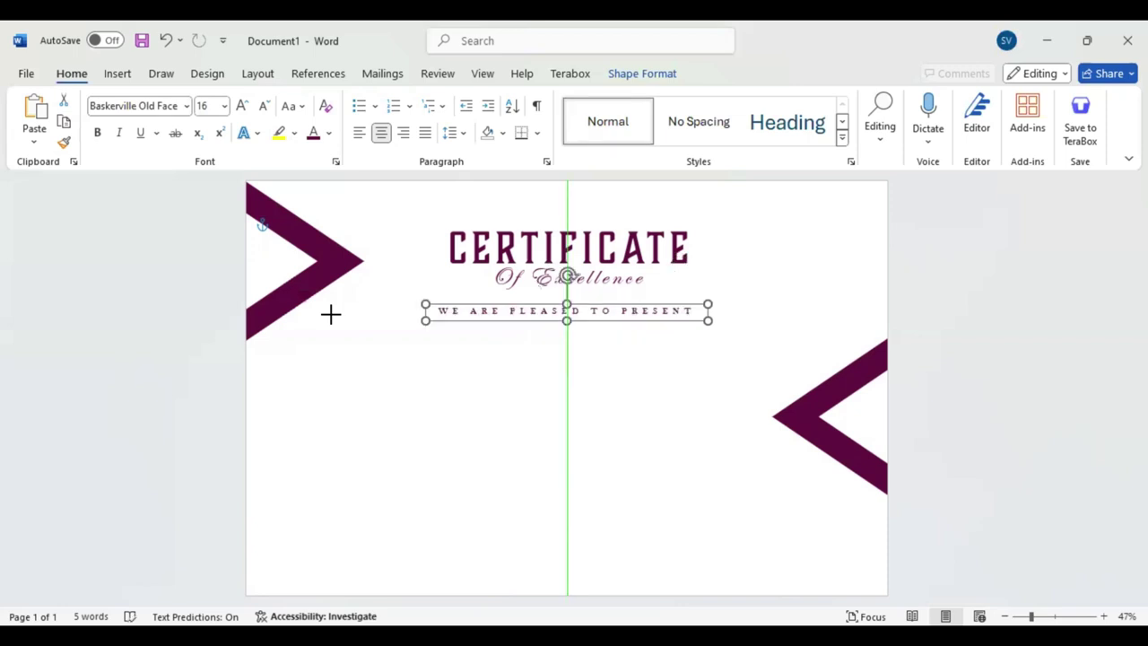
left_click(710, 354)
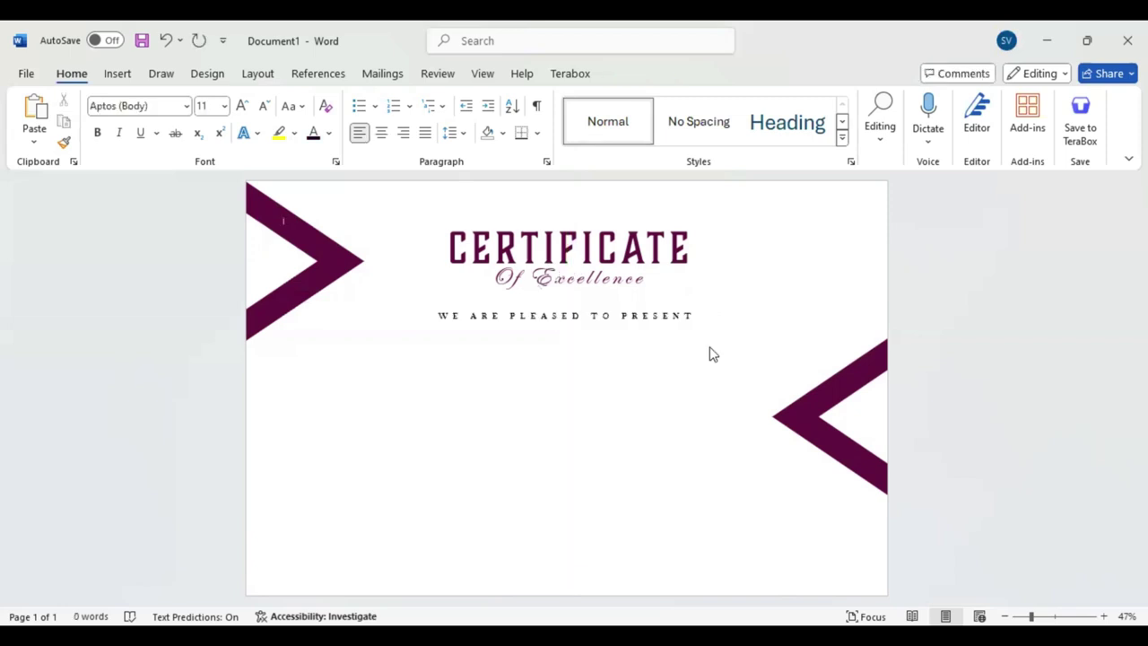
- Copy the CERTIFICATE title box below the presenting line and retype it as NAME SURNAME
left_click(616, 269)
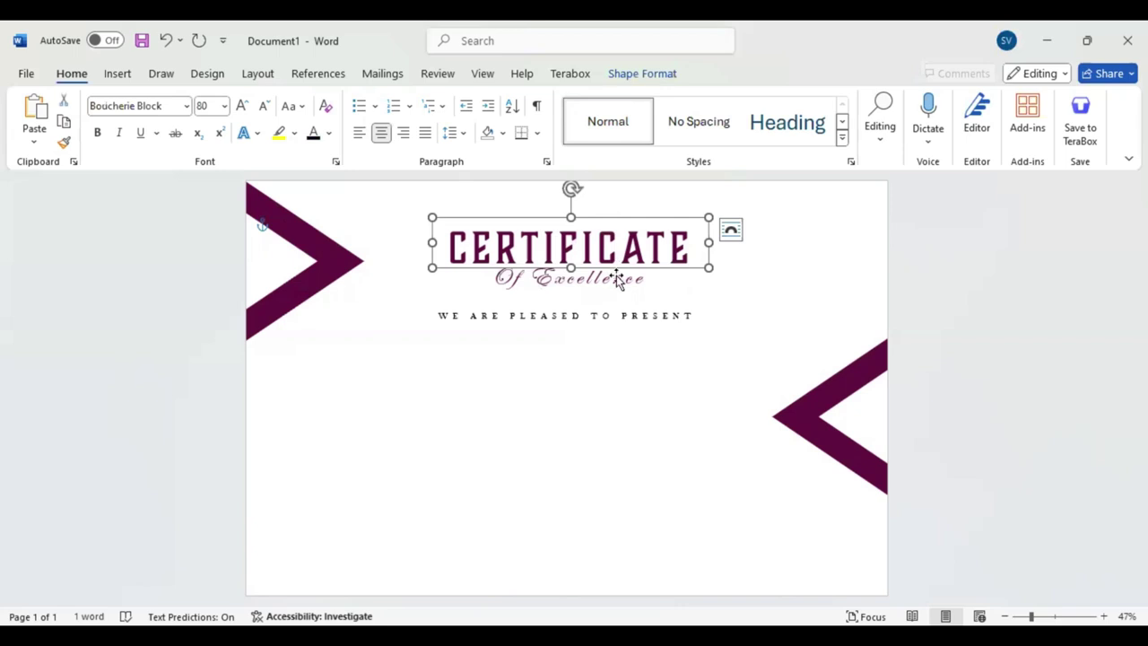
mouse_move(617, 276)
left_mouse_down()
mouse_move(595, 389)
mouse_move(579, 384)
left_mouse_up()
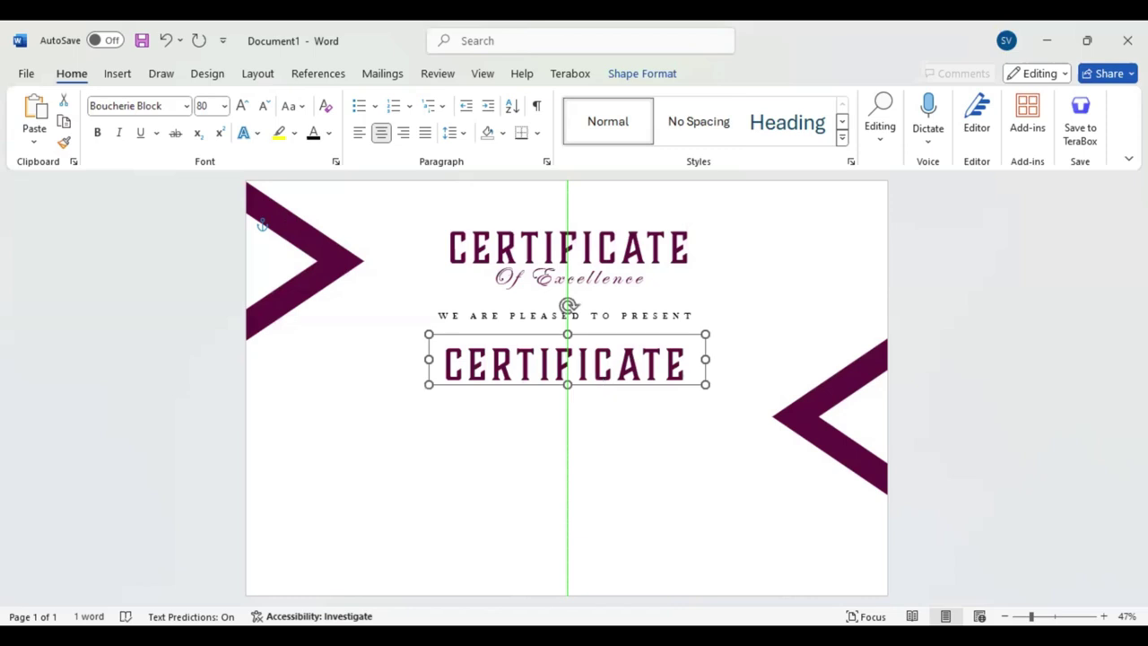
type("NAME SURNAME")
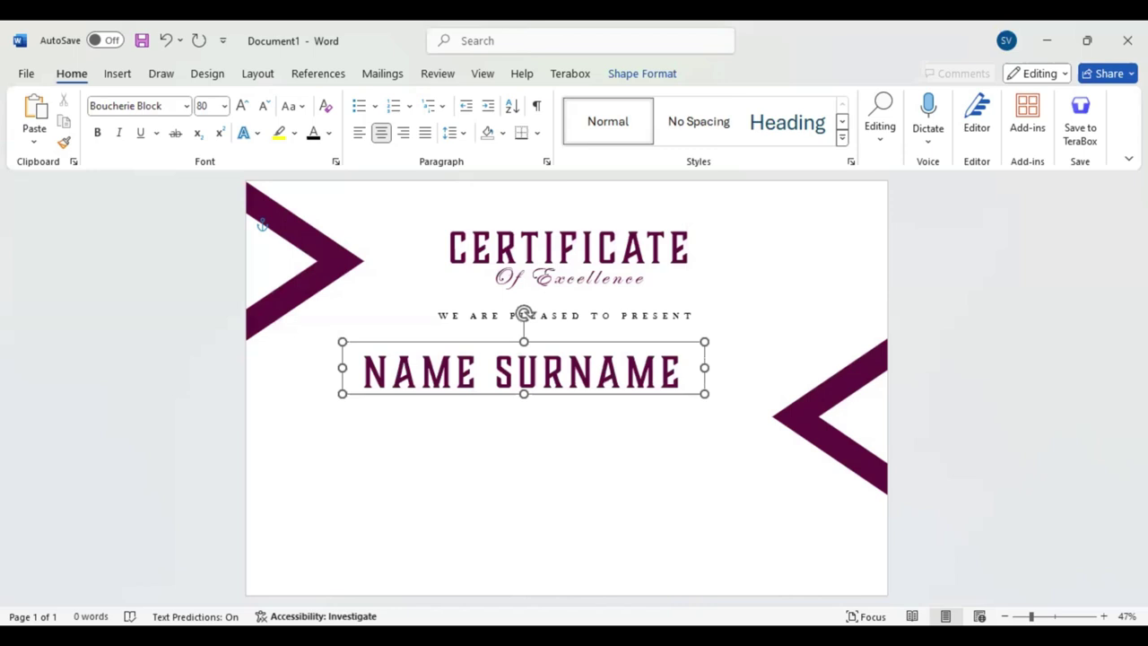
- Set the name in 110 pt Baguet Script with Normal character spacing
left_click(187, 105)
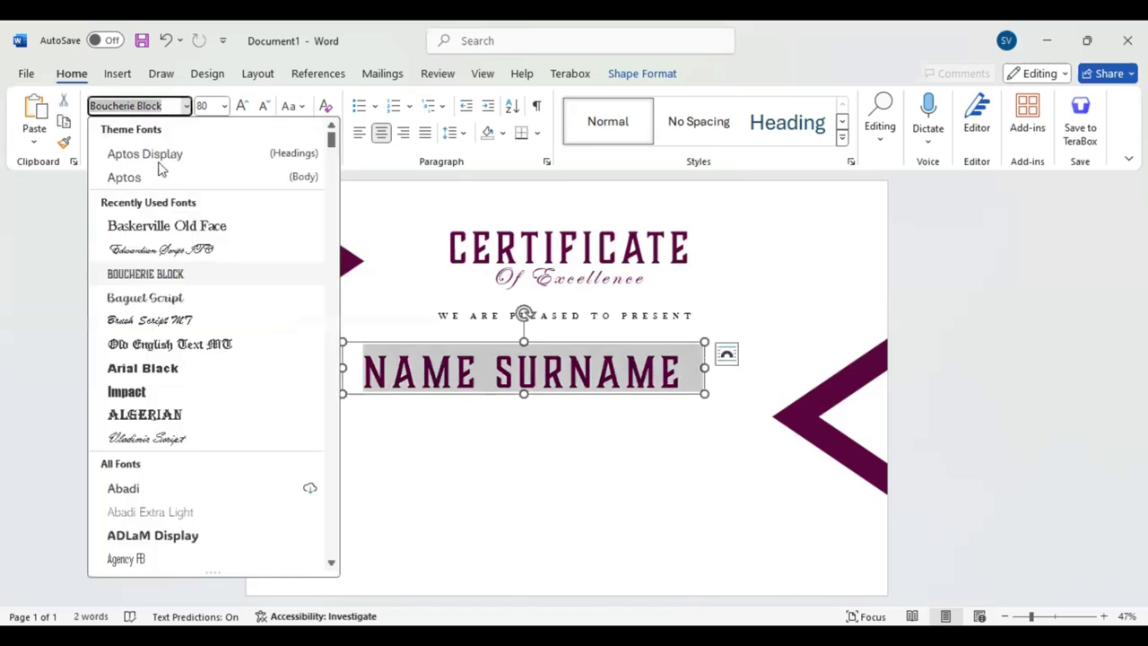
left_click(145, 302)
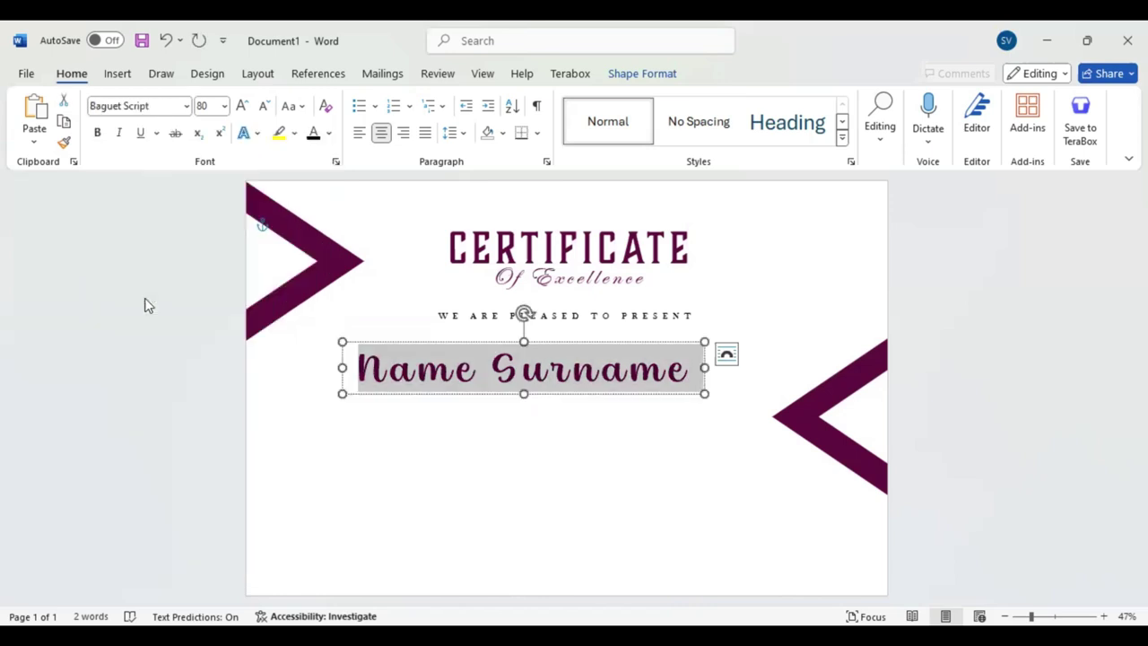
left_click(337, 162)
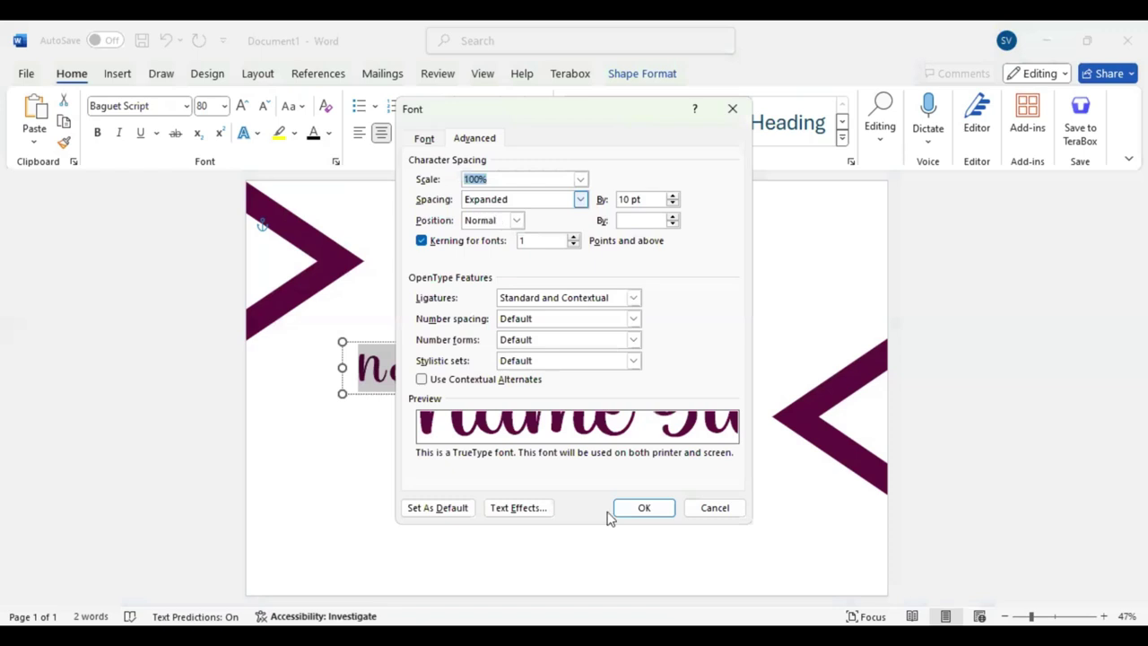
key("Tab")
key("Up")
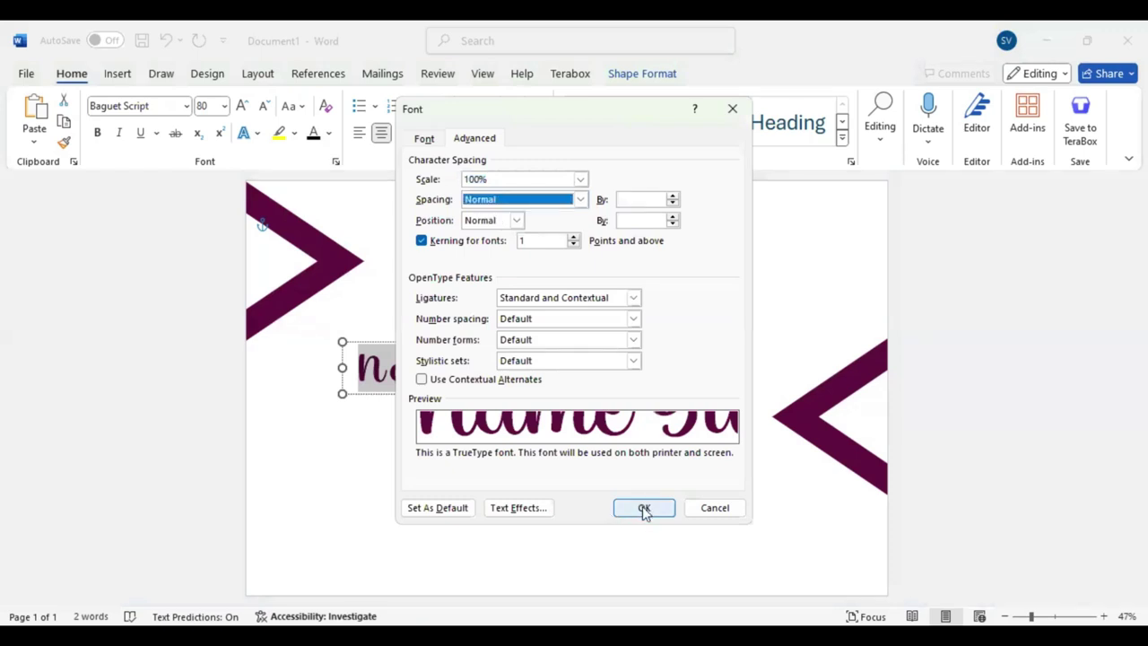
left_click(643, 507)
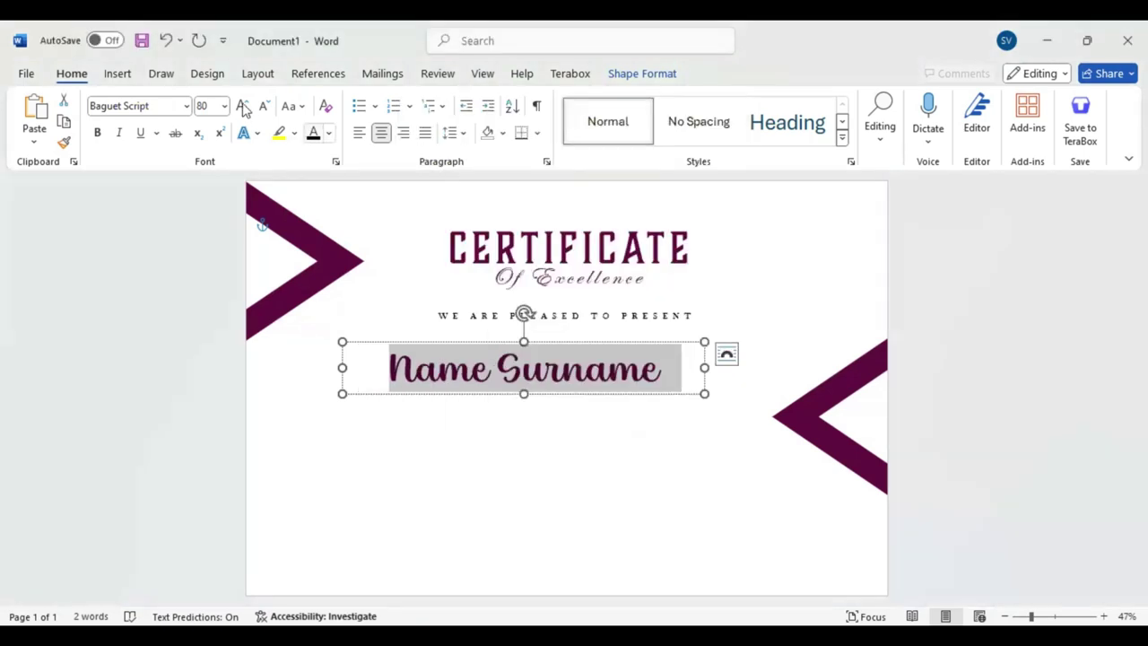
left_click(242, 106)
left_click(242, 106)
left_click(243, 106)
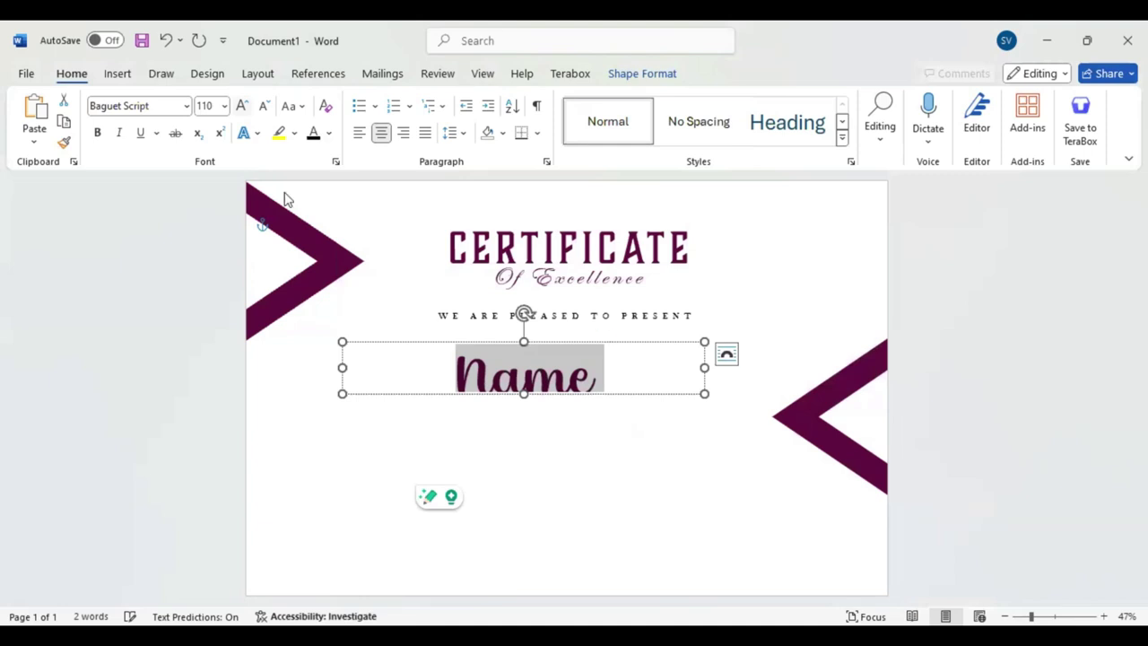
left_click(116, 76)
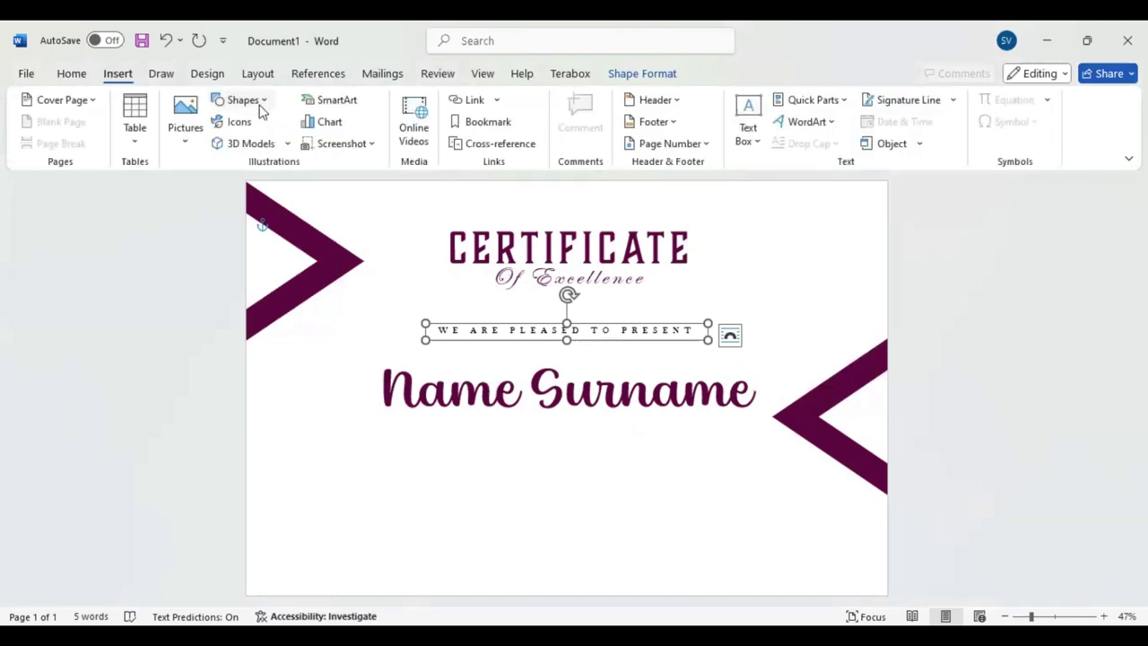
- Draw a text box below the name set to 20 pt Baskerville Old Face
left_click(260, 108)
left_click_drag(453, 428, 736, 491)
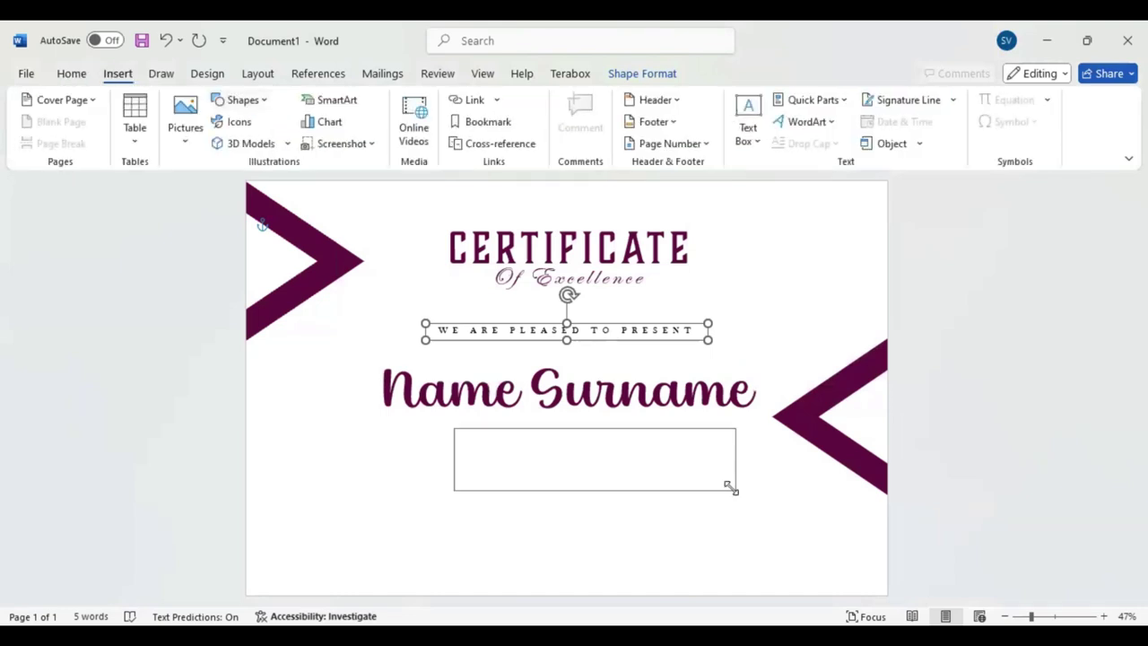
left_click(72, 76)
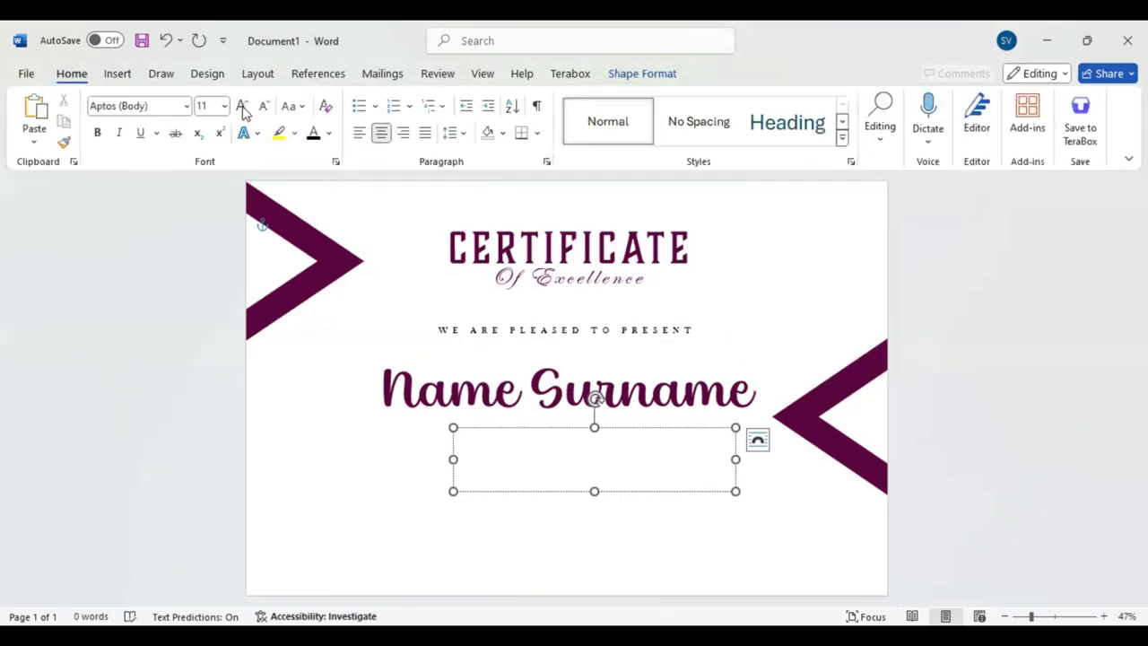
left_click(242, 108)
left_click(242, 107)
left_click(242, 107)
left_click(242, 107)
left_click(242, 107)
left_click(161, 106)
type("Bag")
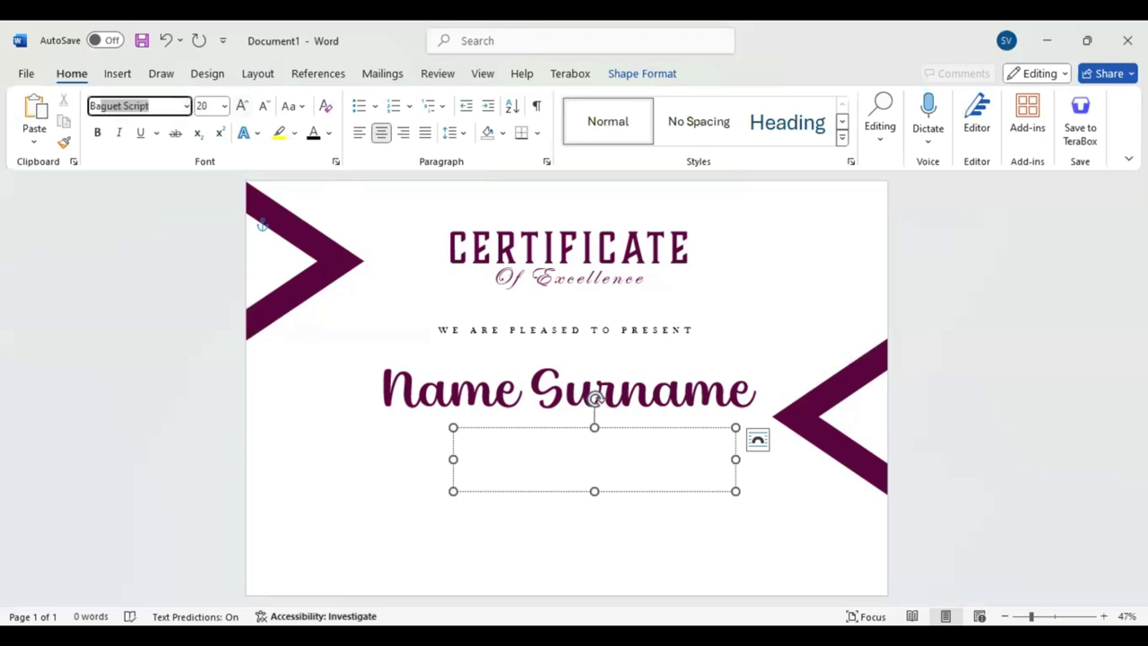
type("s")
key("Return")
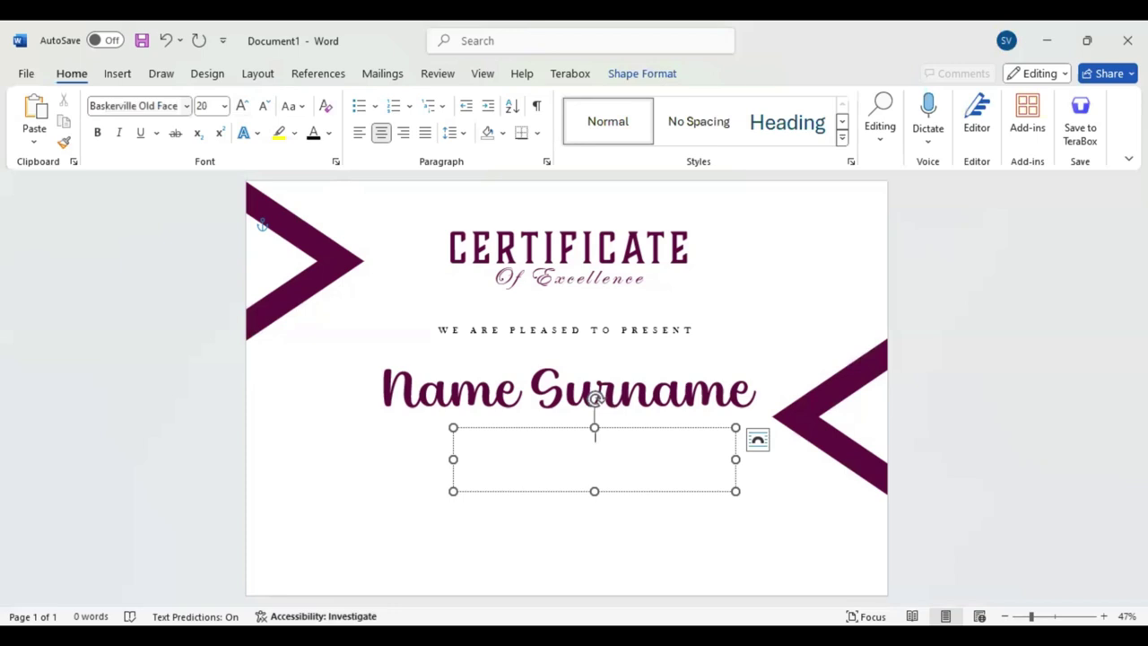
- Paste the lorem ipsum placeholder paragraph into the new box
key("ctrl+v")
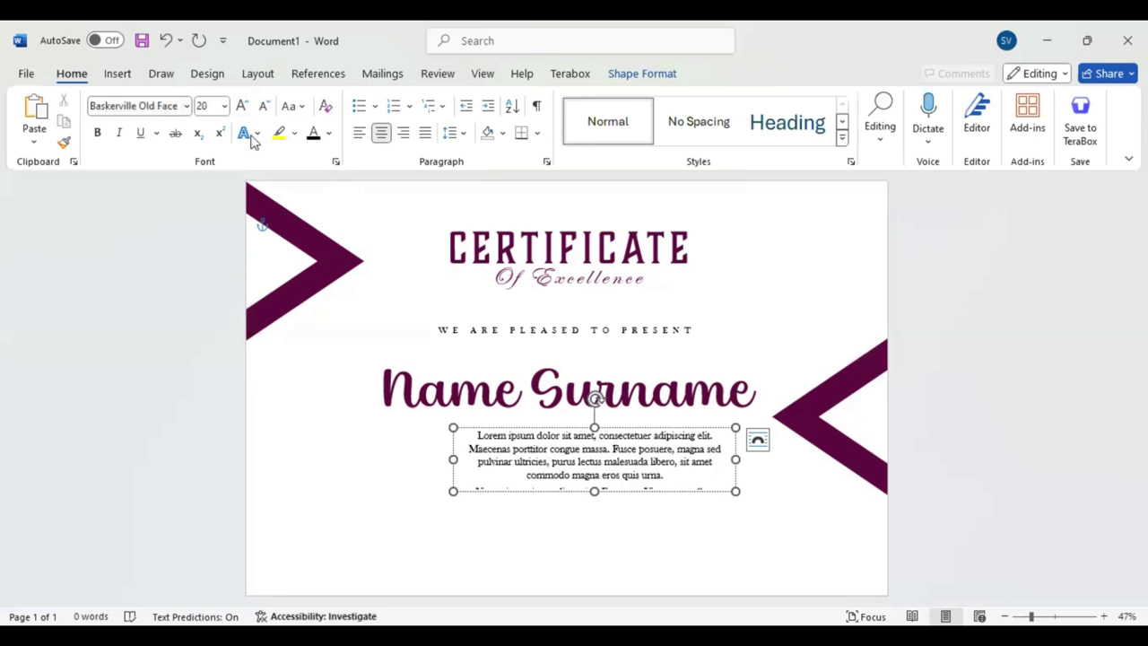
key("ctrl+shift+Up")
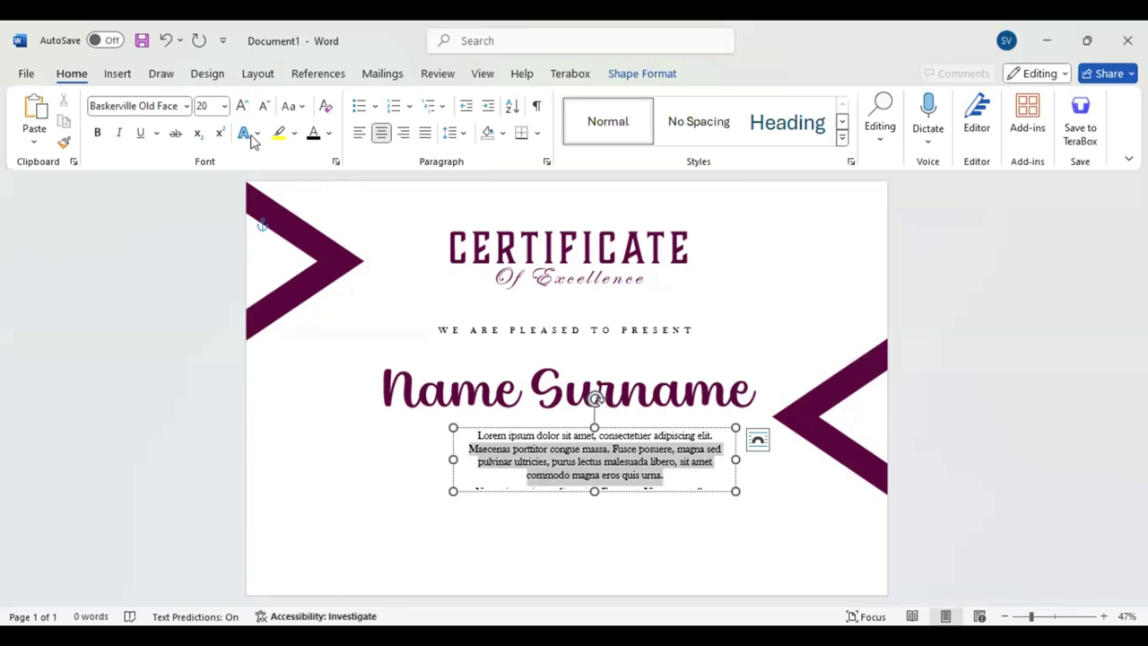
key("shift+Up")
left_click(622, 387)
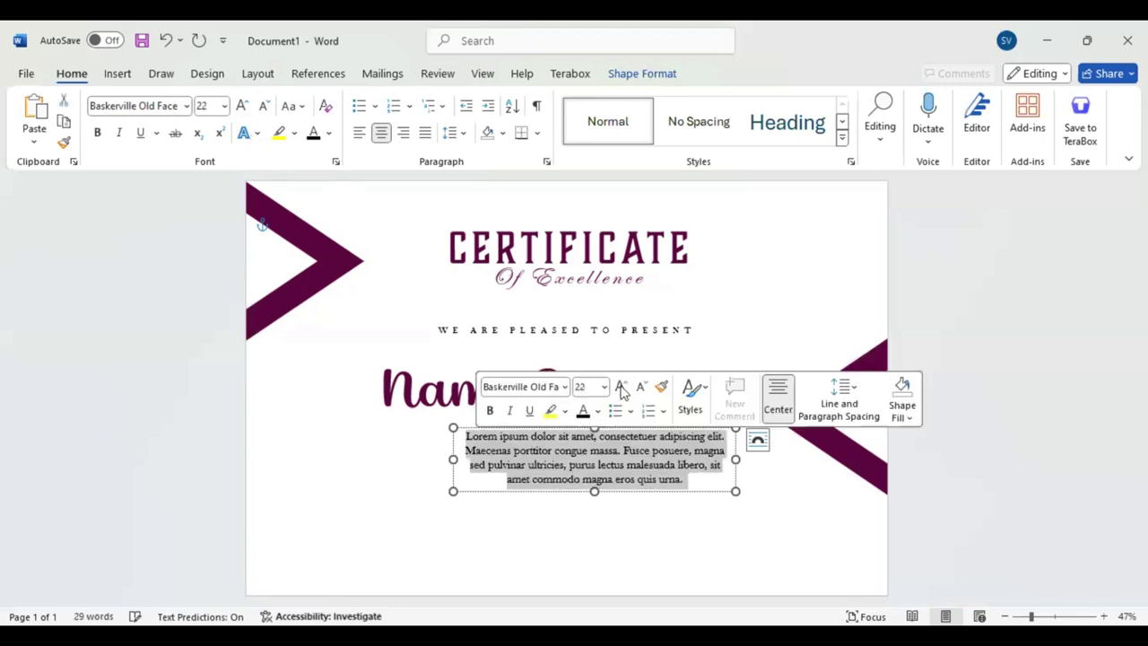
key("ctrl+z")
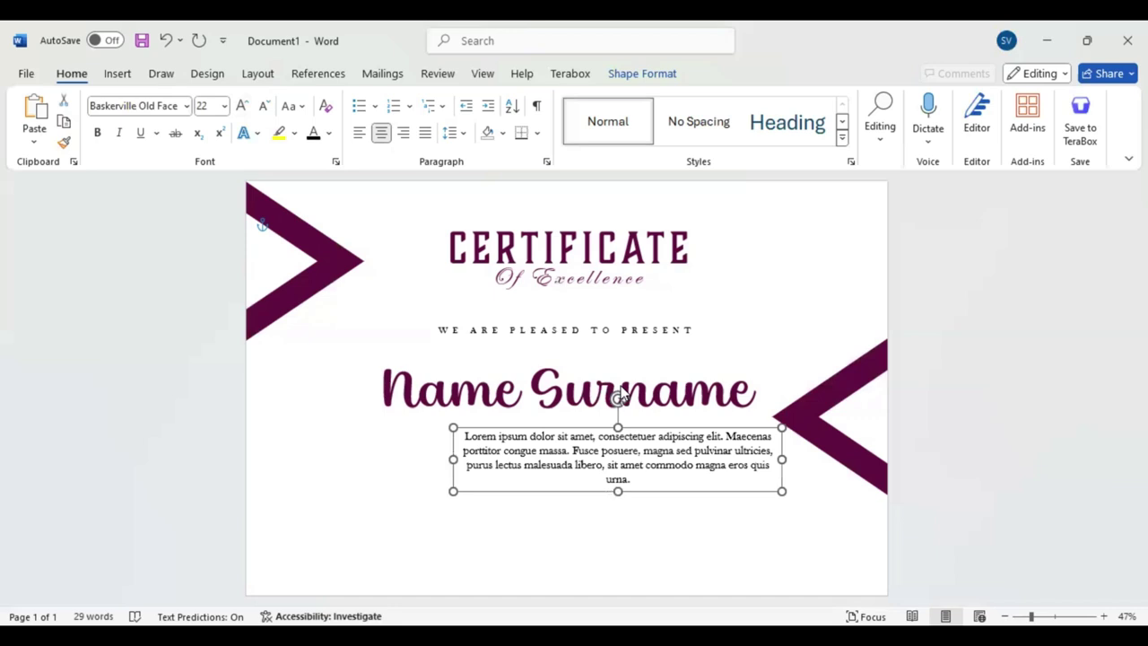
- Move the paragraph up so it sits centred directly beneath Name Surname
key("Left")
key("Left")
key("Left")
key("Left")
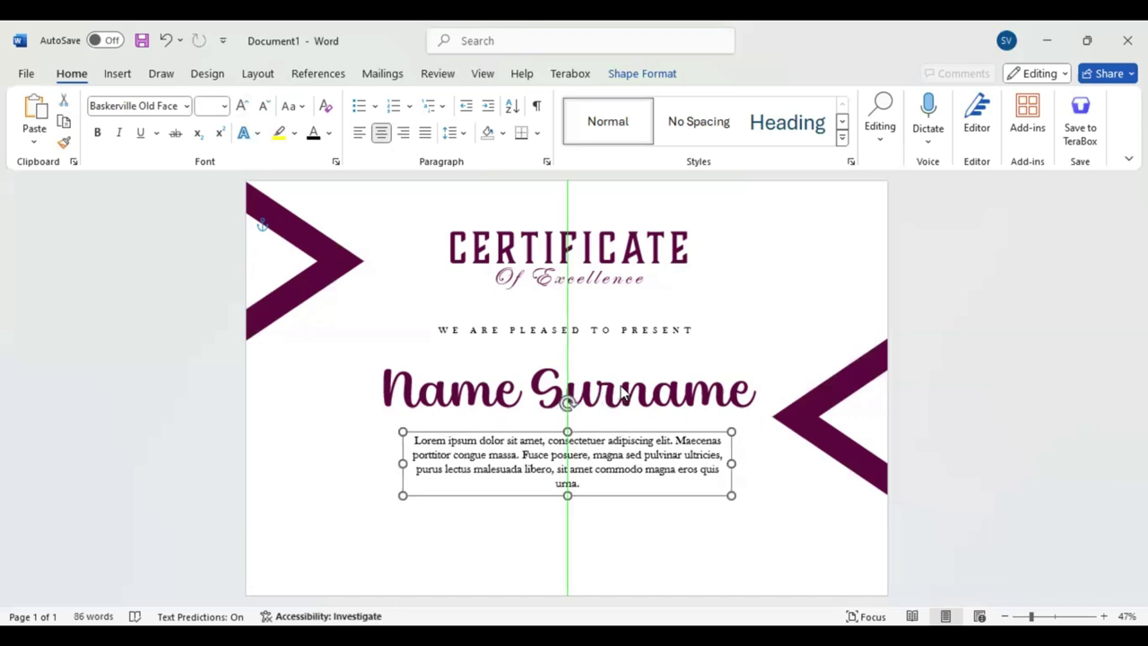
key("ctrl+Up")
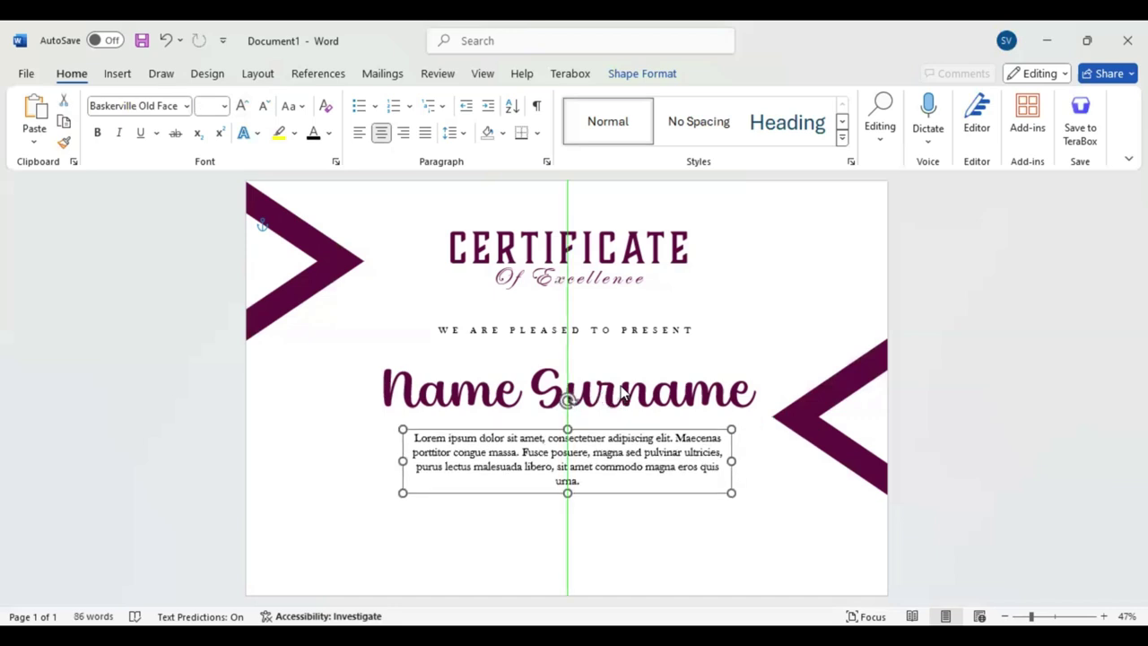
key("ctrl+Up")
key("ctrl+z")
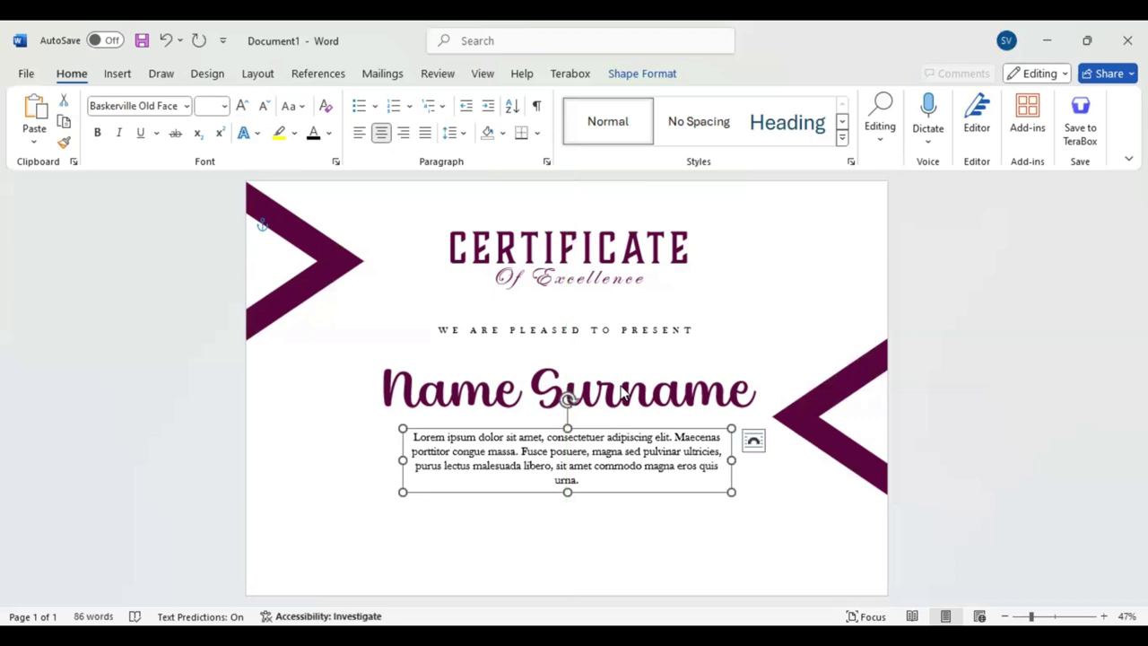
left_click(622, 390)
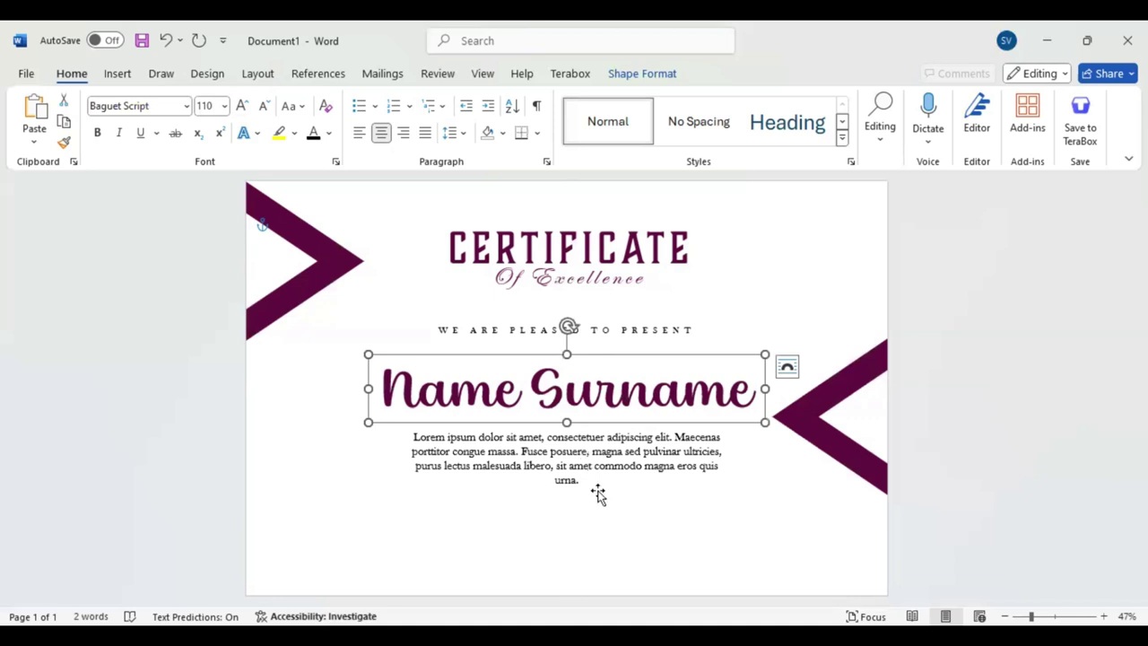
left_click_drag(598, 492, 598, 472)
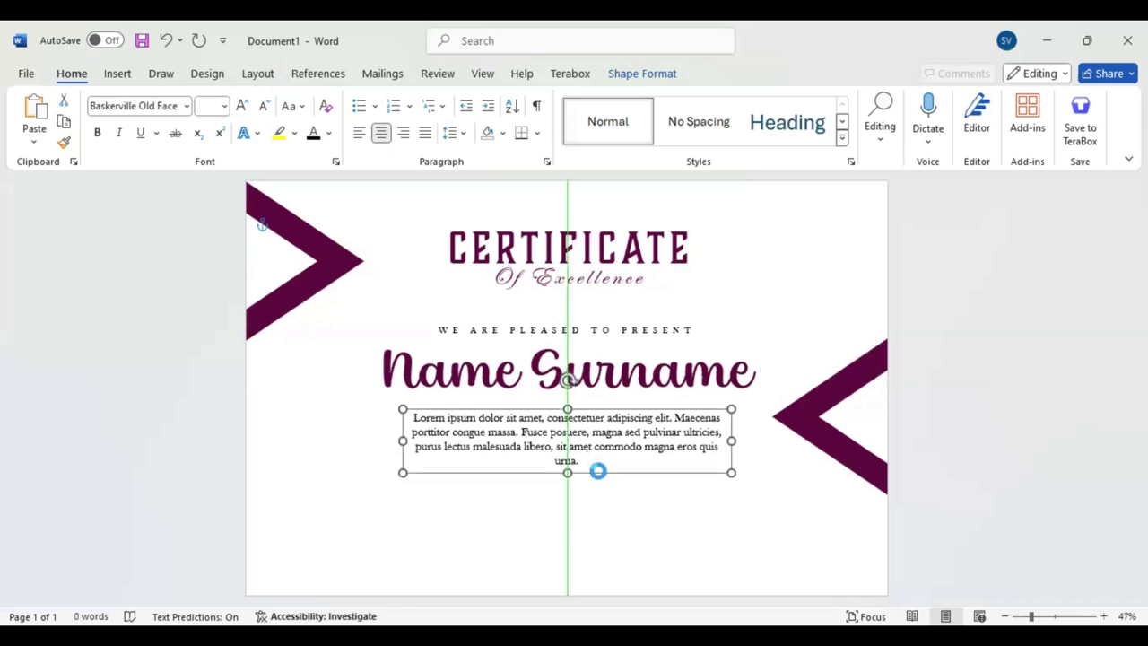
left_click(126, 72)
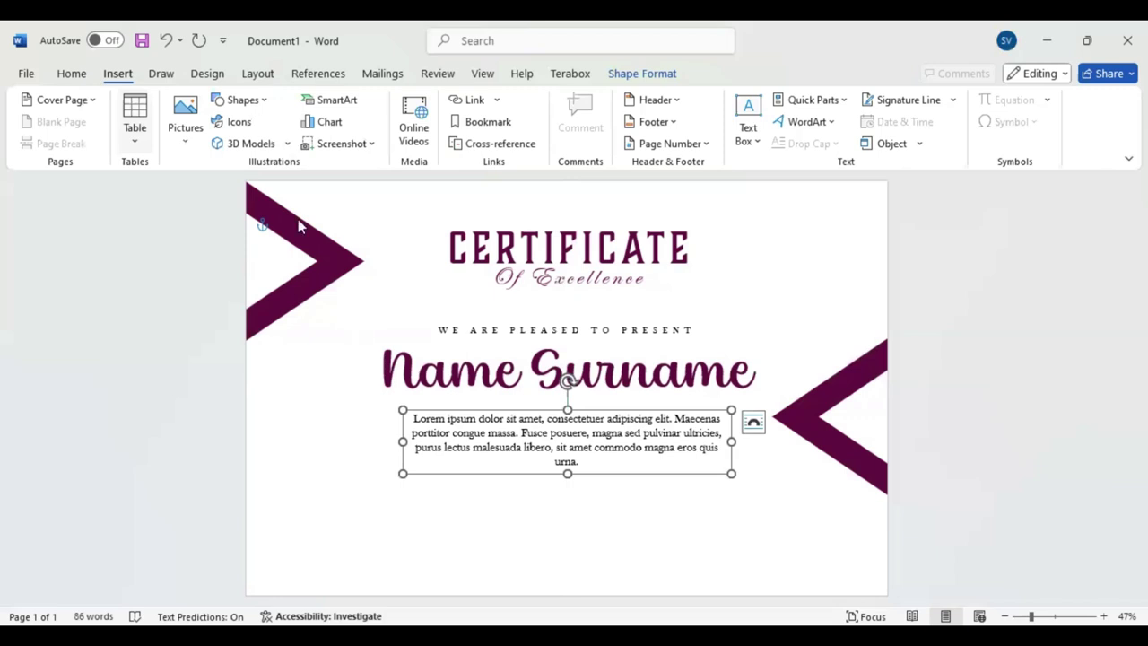
- Add a maroon rectangle spanning the page bottom, 0.67" tall by 18.73" wide
left_click(242, 100)
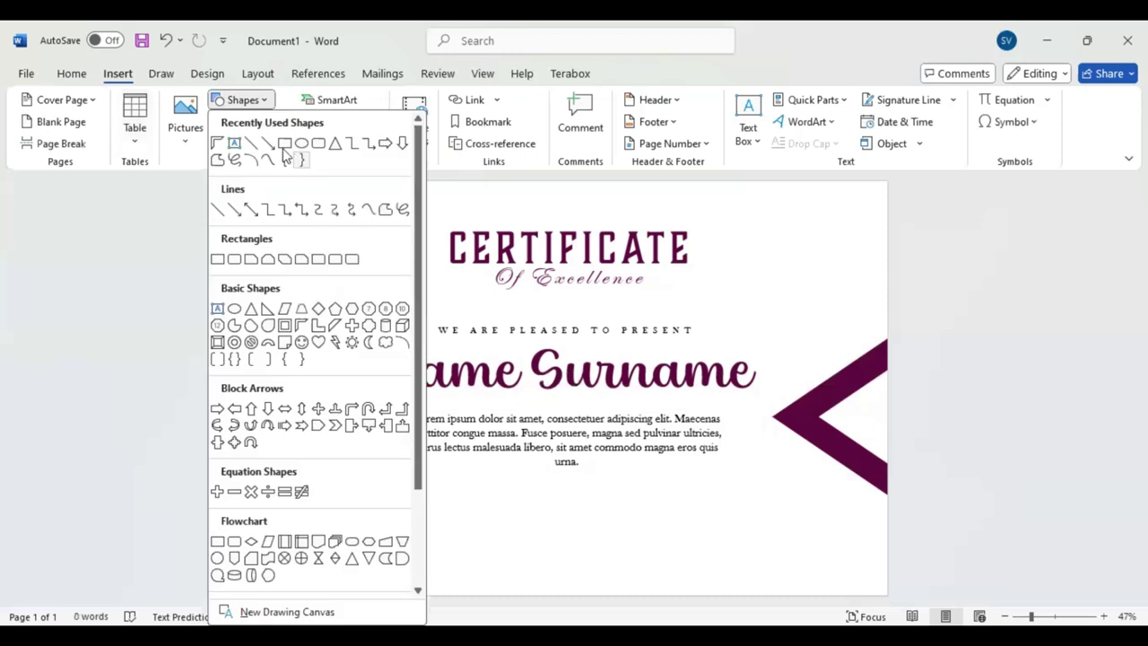
left_click_drag(377, 525, 858, 582)
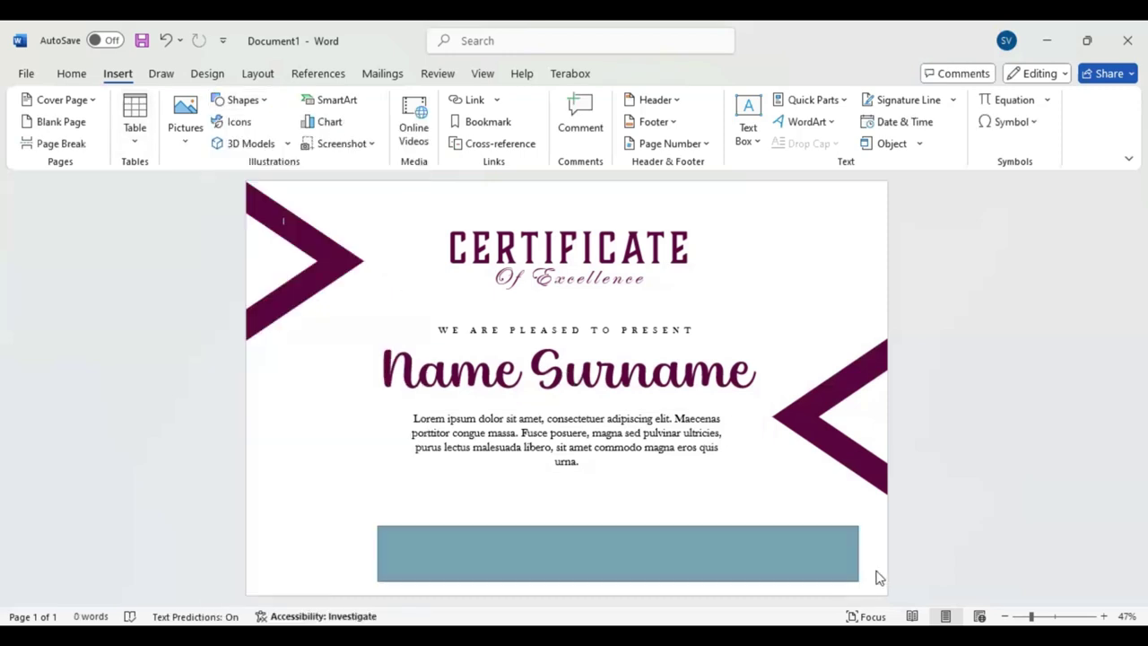
left_click_drag(372, 555, 184, 549)
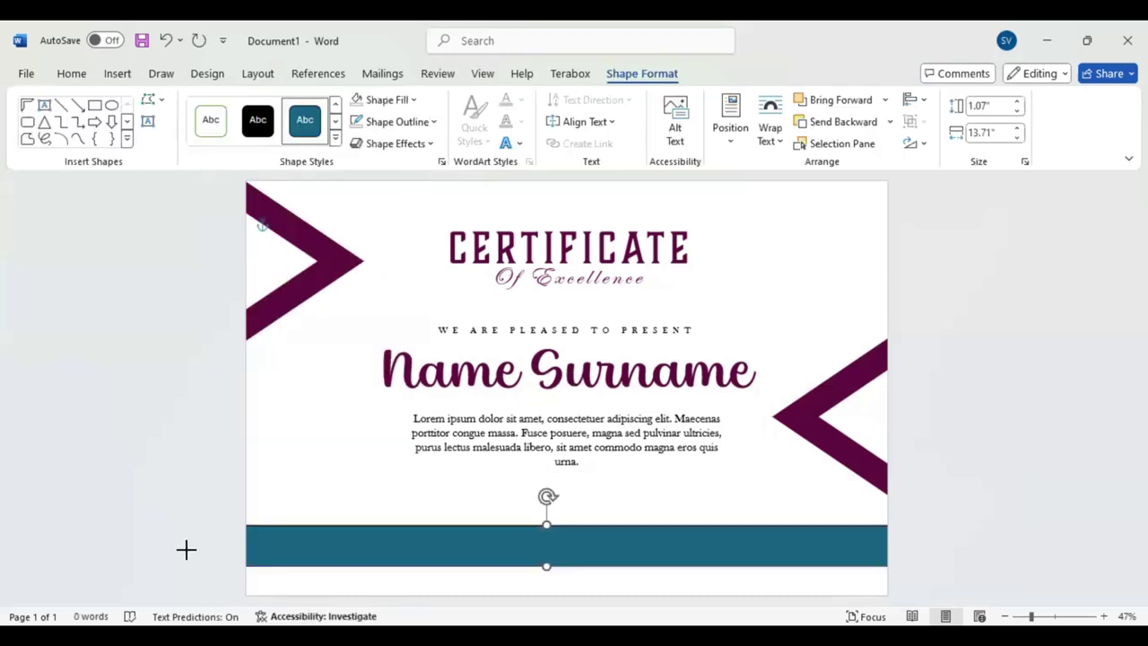
mouse_move(501, 564)
left_mouse_down()
mouse_move(539, 592)
mouse_move(542, 570)
left_mouse_up()
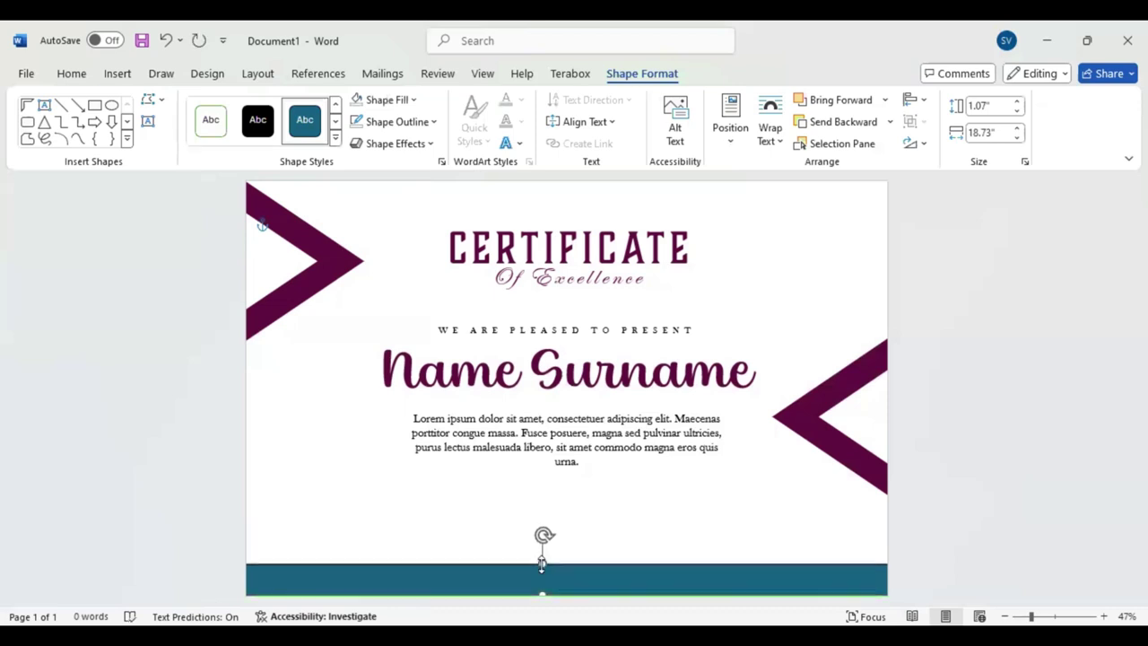
left_click(414, 100)
left_click(353, 343)
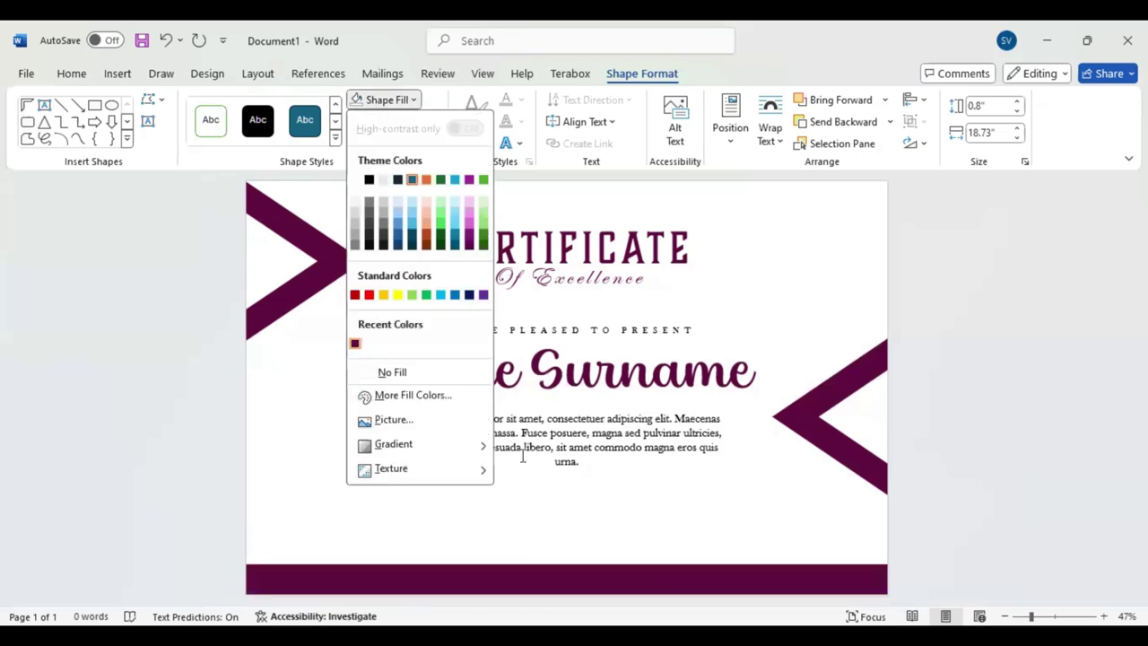
left_click_drag(541, 567, 598, 585)
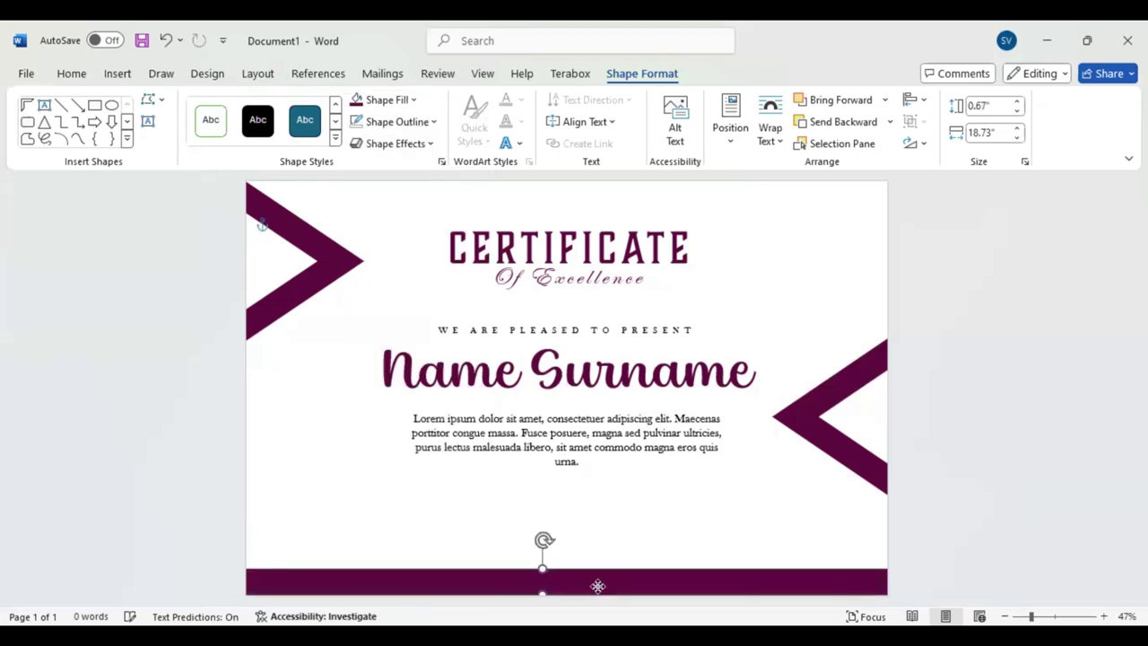
left_click(268, 233)
left_click(121, 75)
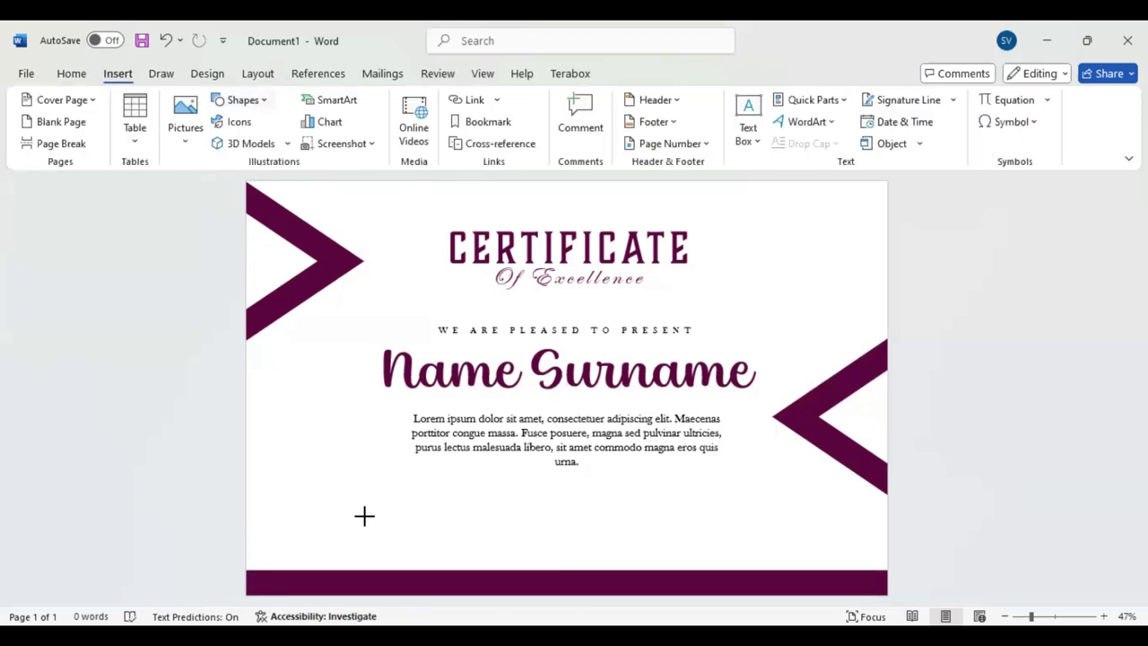
- Draw a 2.64" maroon signature line at left and duplicate it to the right
left_click_drag(366, 517, 475, 520)
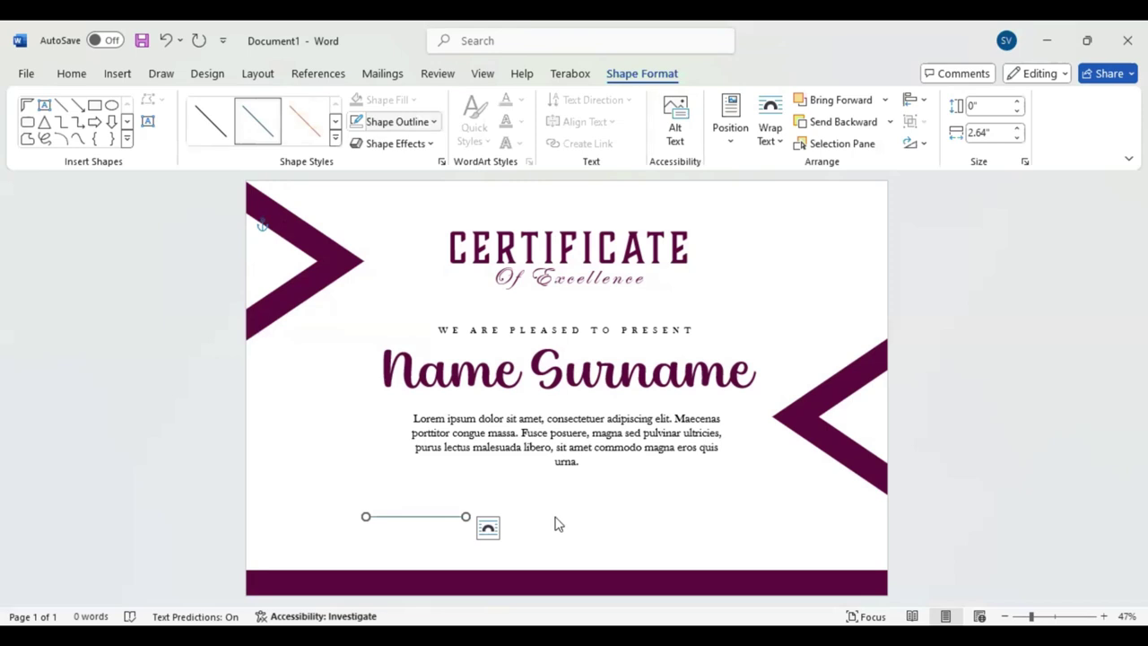
left_click(428, 126)
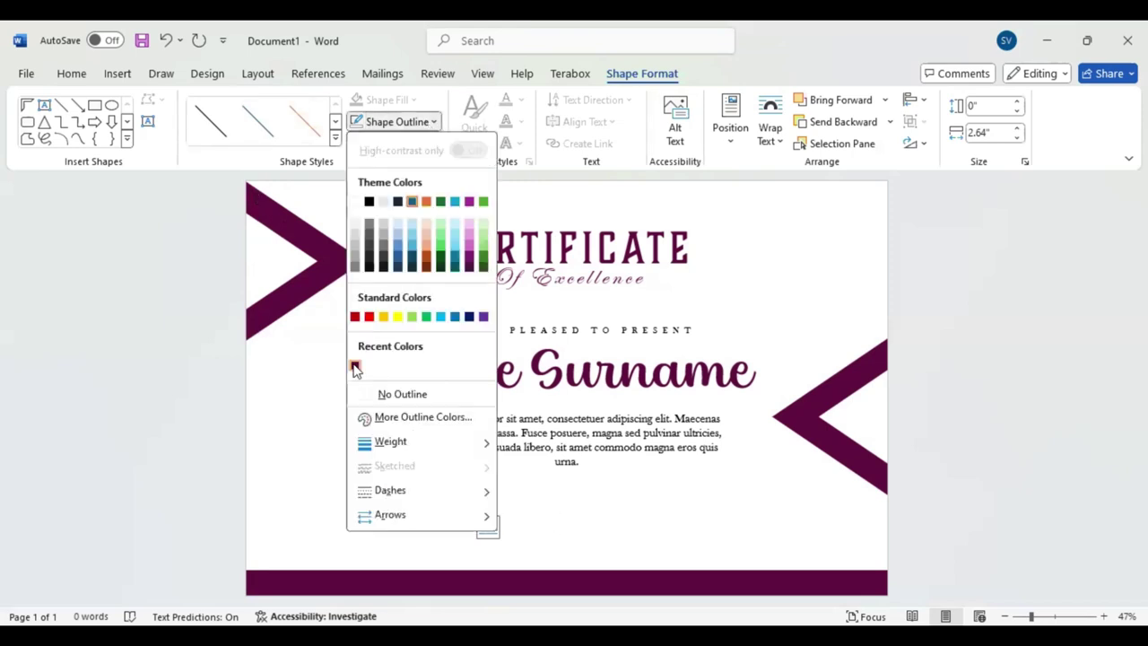
left_click(491, 481)
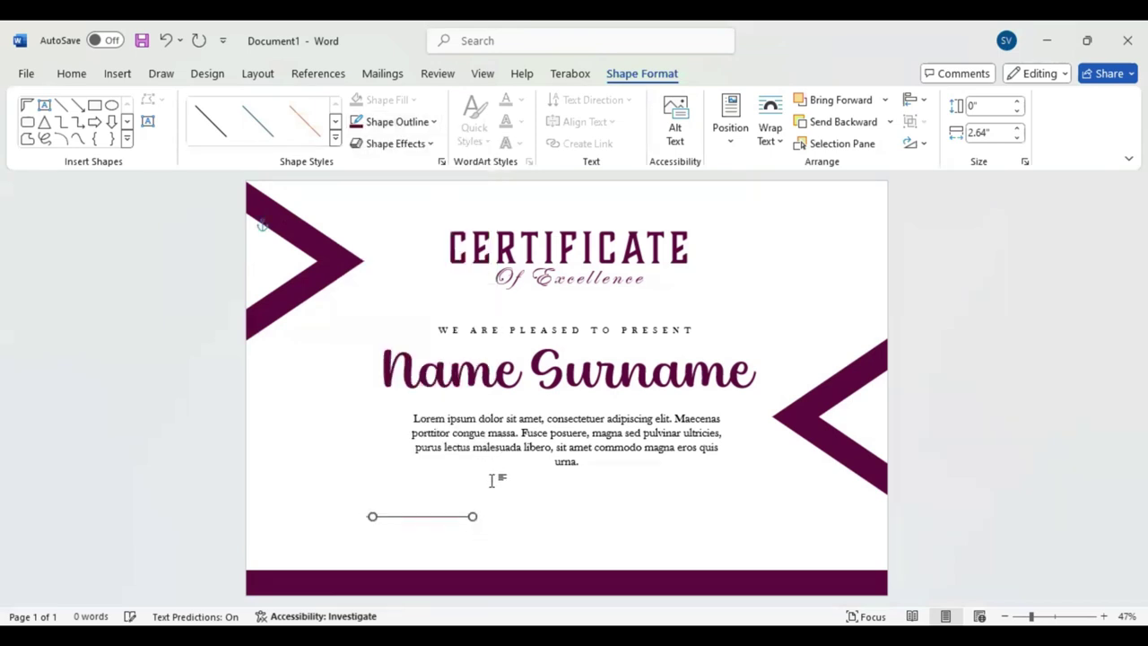
key("ctrl+v")
key("Right")
key("Right")
key("Right")
key("Right")
key("Right")
- Create a text box below the left line reading 'Signature' at 14 pt
left_click(149, 122)
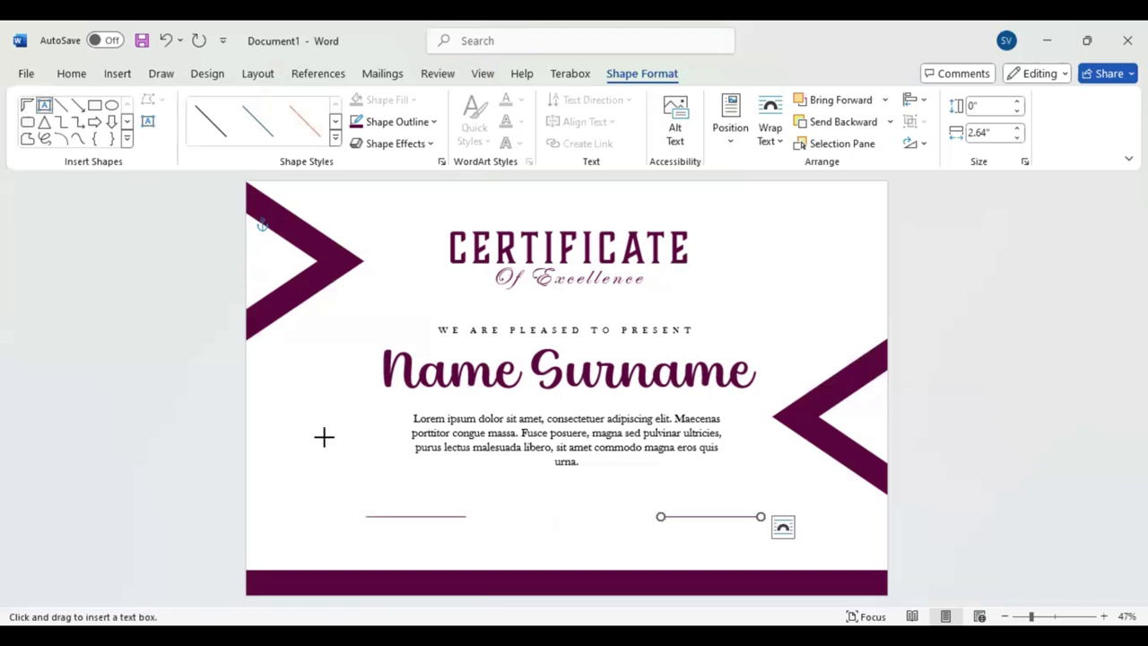
left_click_drag(384, 526, 473, 551)
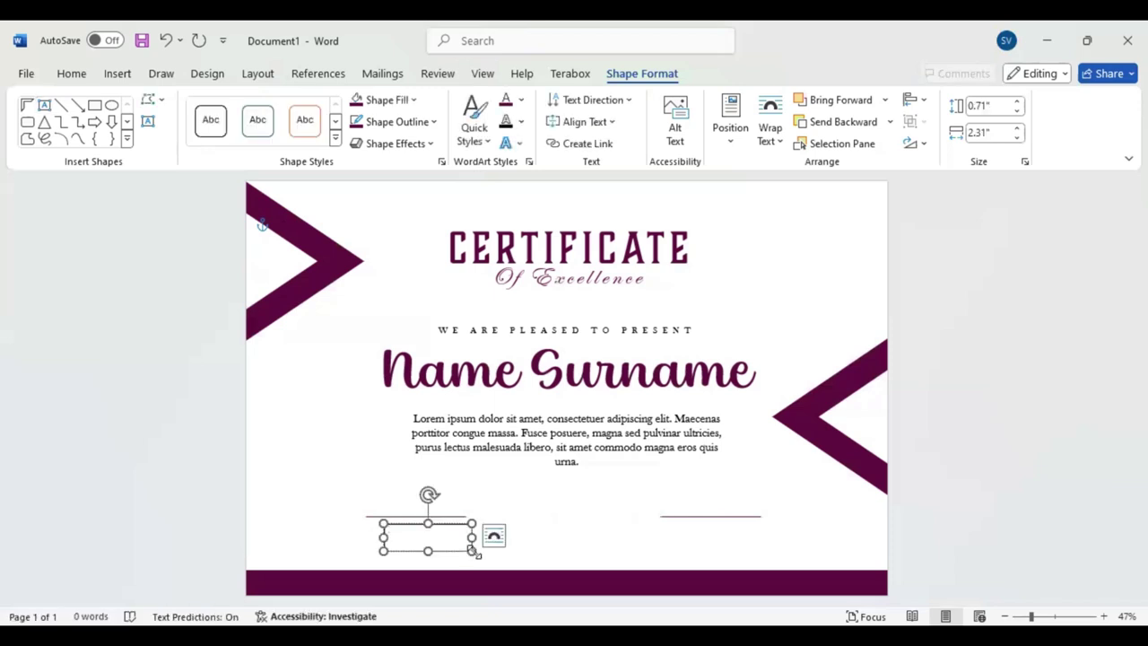
type("Sig")
type("nature")
left_click_drag(384, 531, 484, 538)
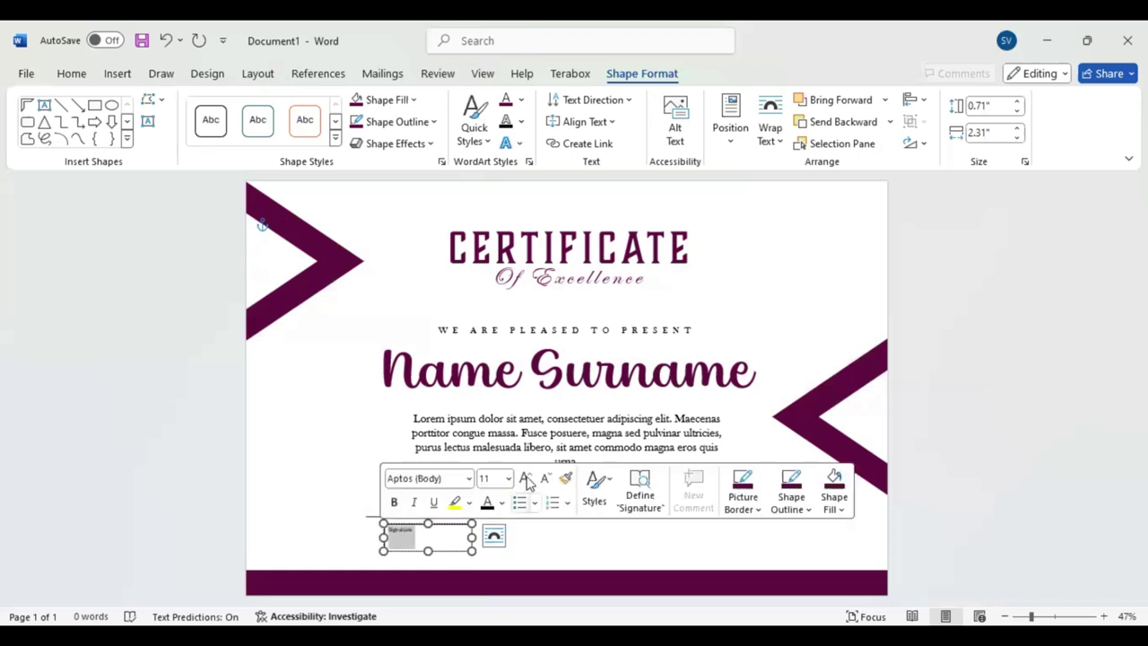
left_click(528, 480)
left_click(528, 480)
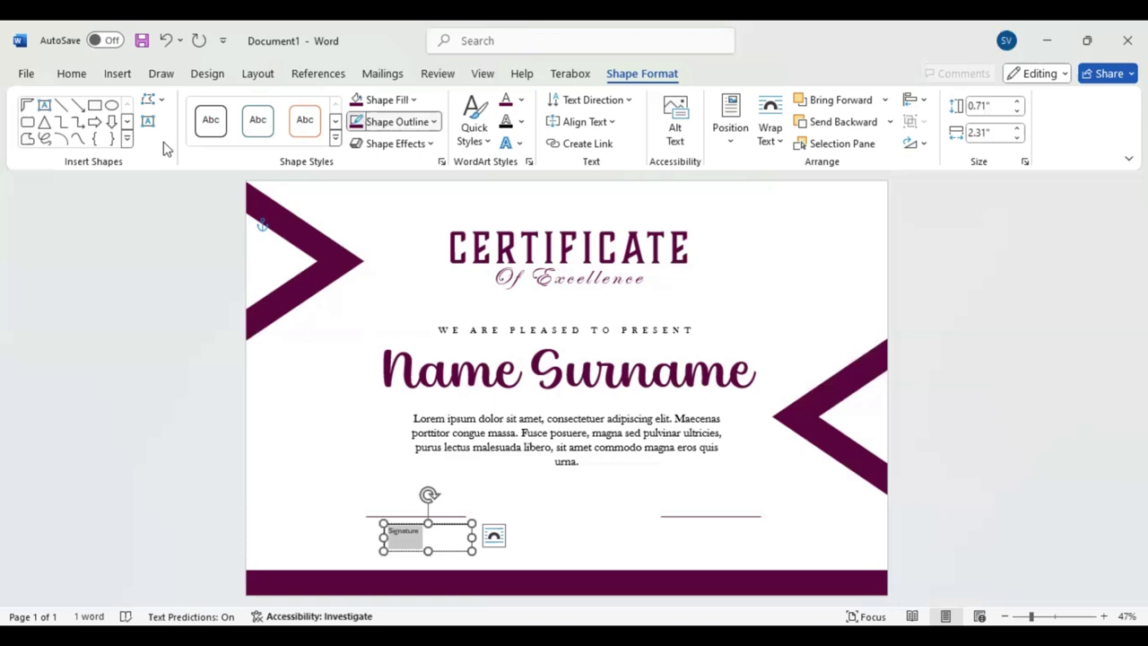
- Set the label to Baskerville Old Face in all capitals
left_click(71, 74)
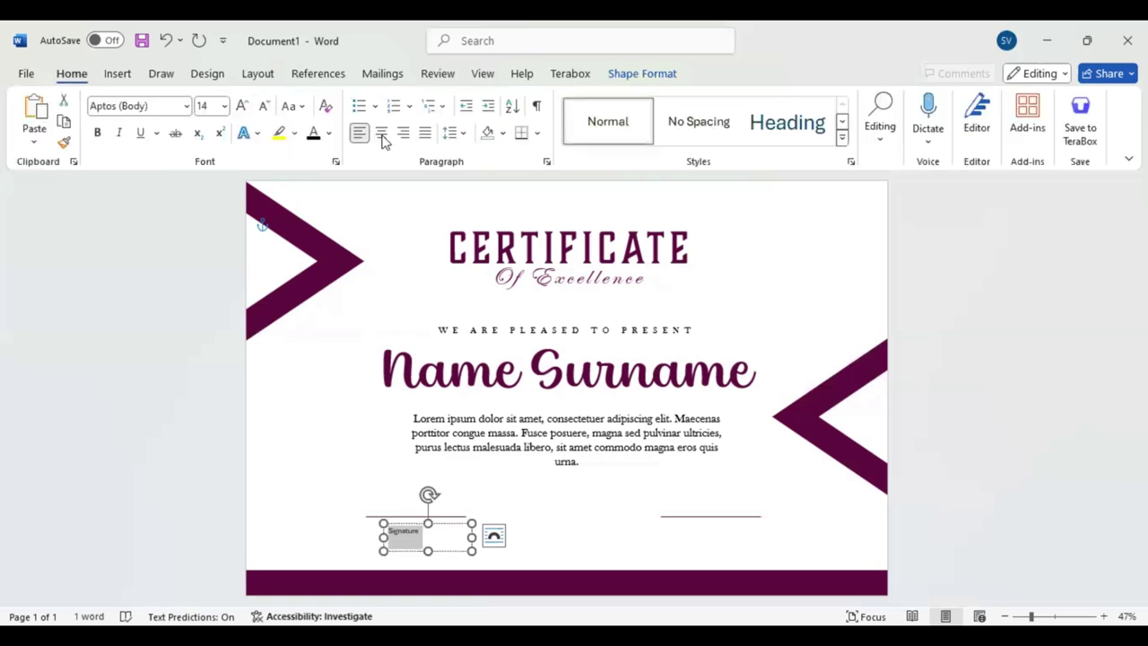
left_click(147, 105)
type("Baskerville Old Face")
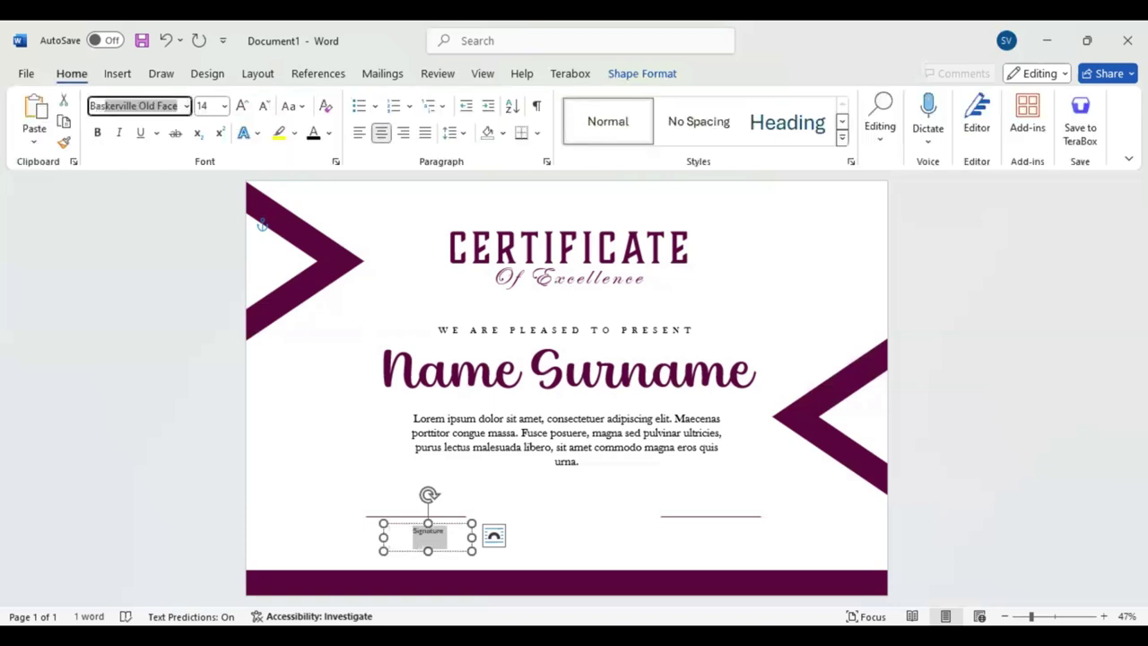
key("Return")
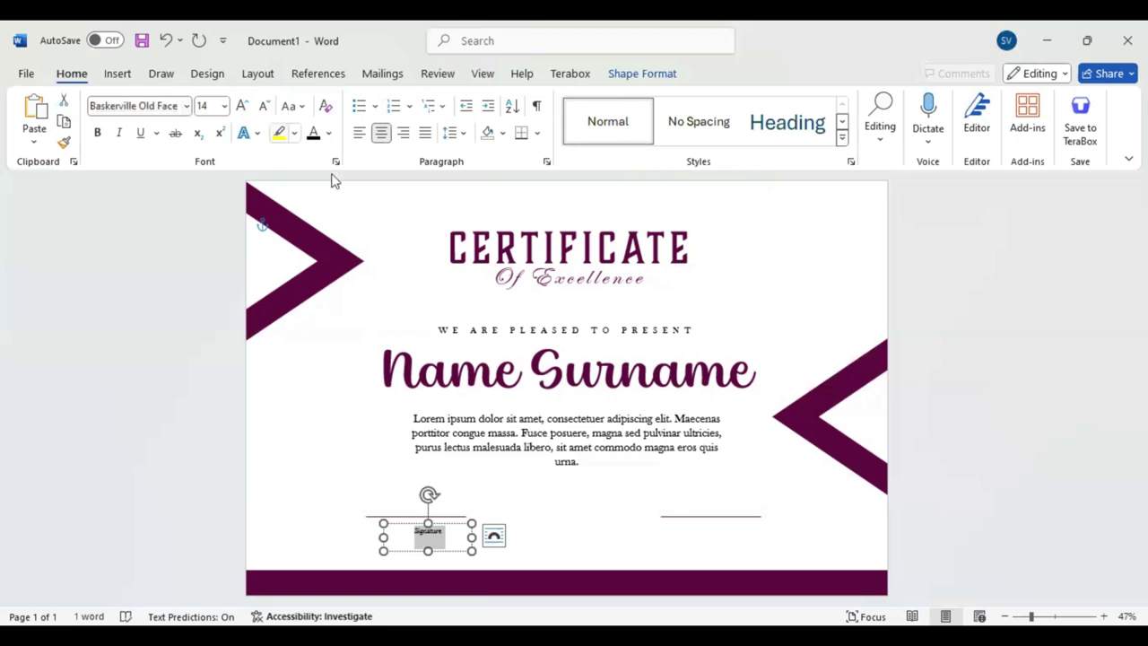
key("ctrl+shift+a")
- Position SIGNATURE under the left line and copy it centred under the right line
left_click_drag(445, 549, 417, 535)
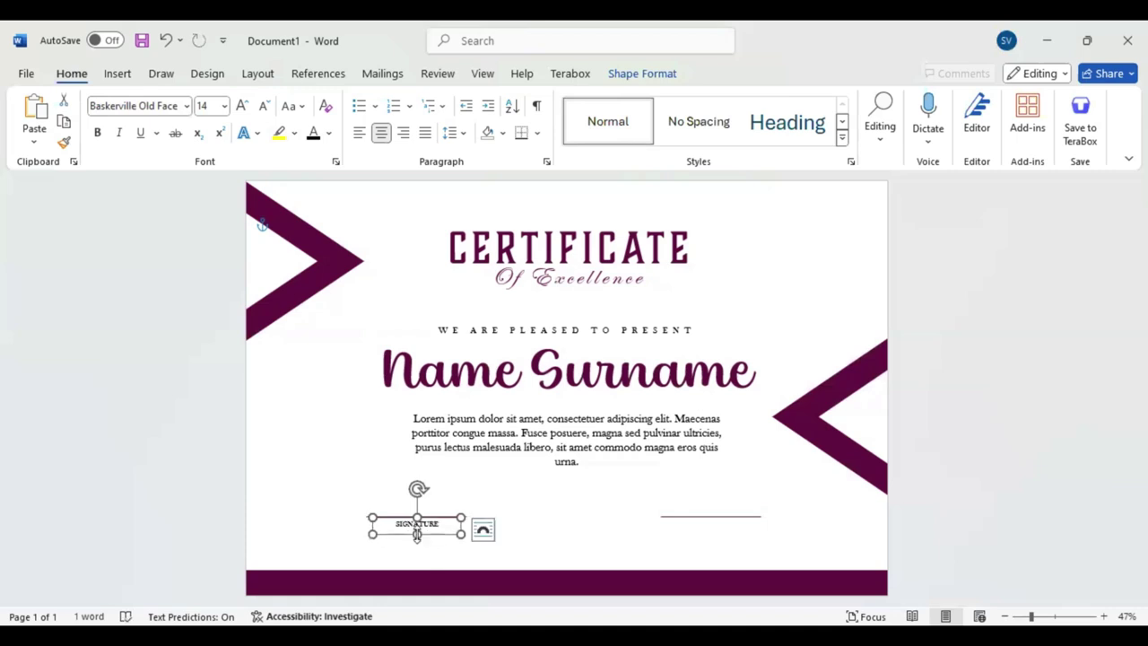
left_click_drag(440, 543, 734, 536)
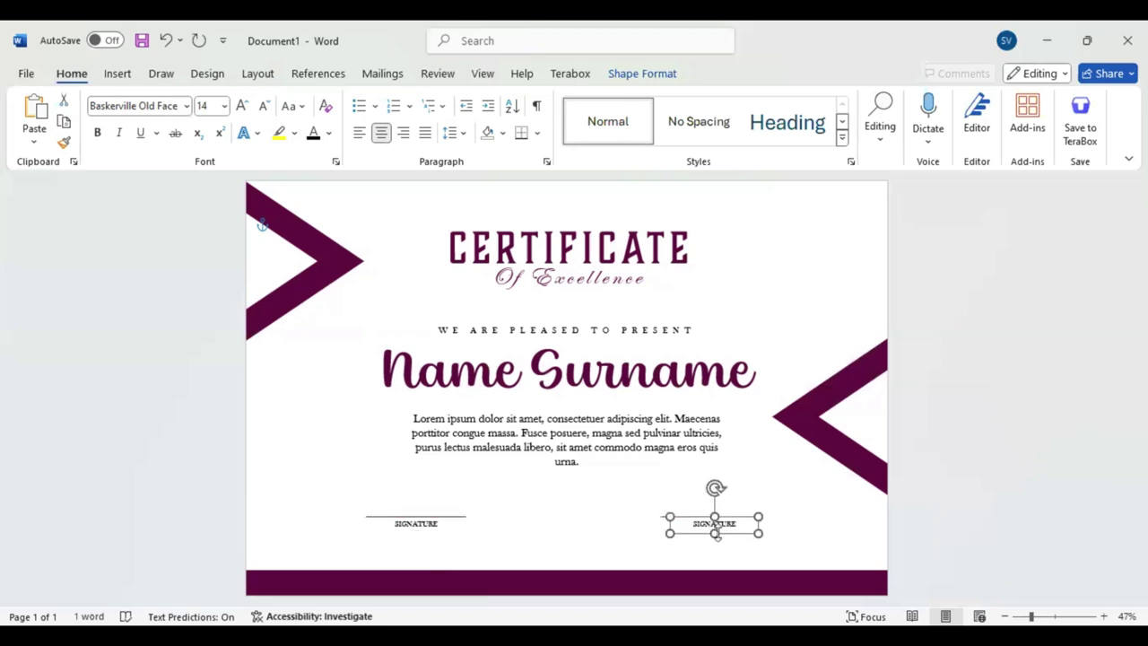
key("Left")
key("Left")
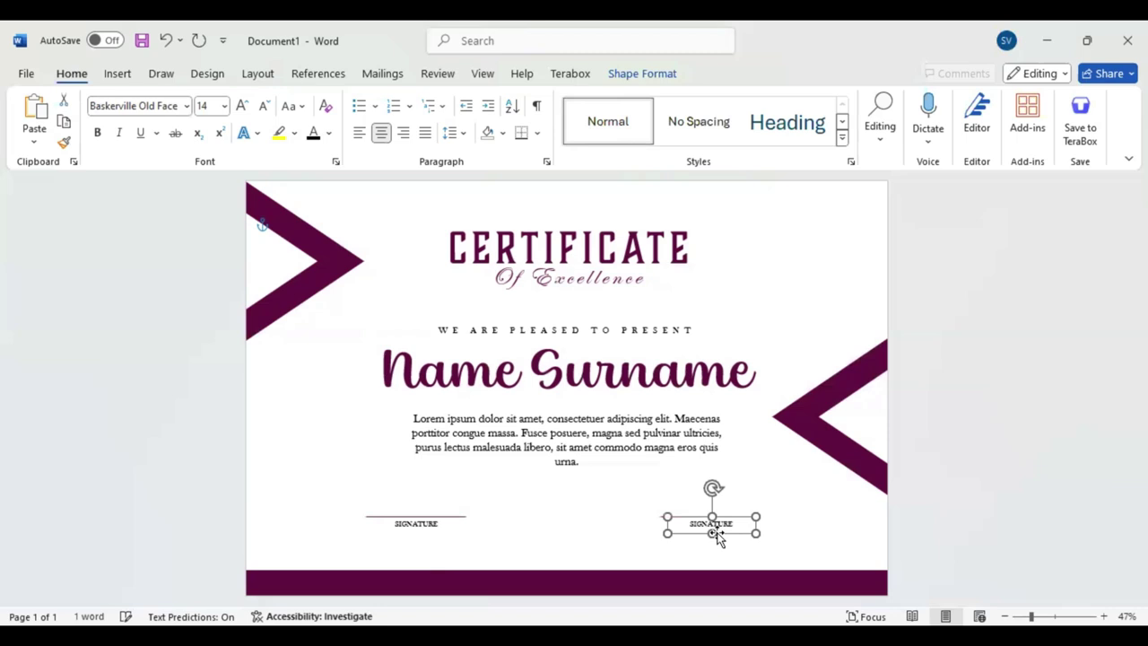